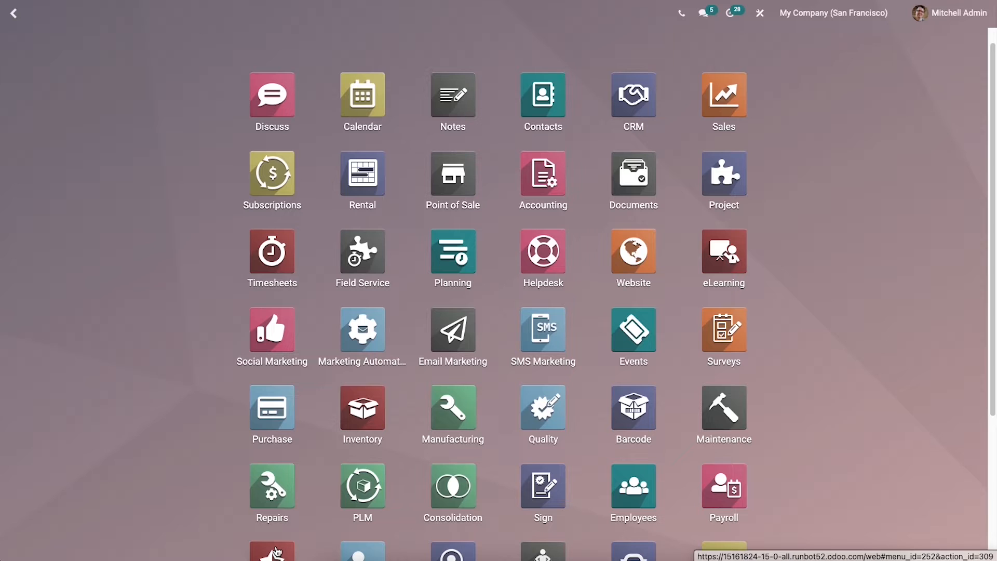
# Open the Appraisals module and show its configured surveys.
pyautogui.click(276, 550)
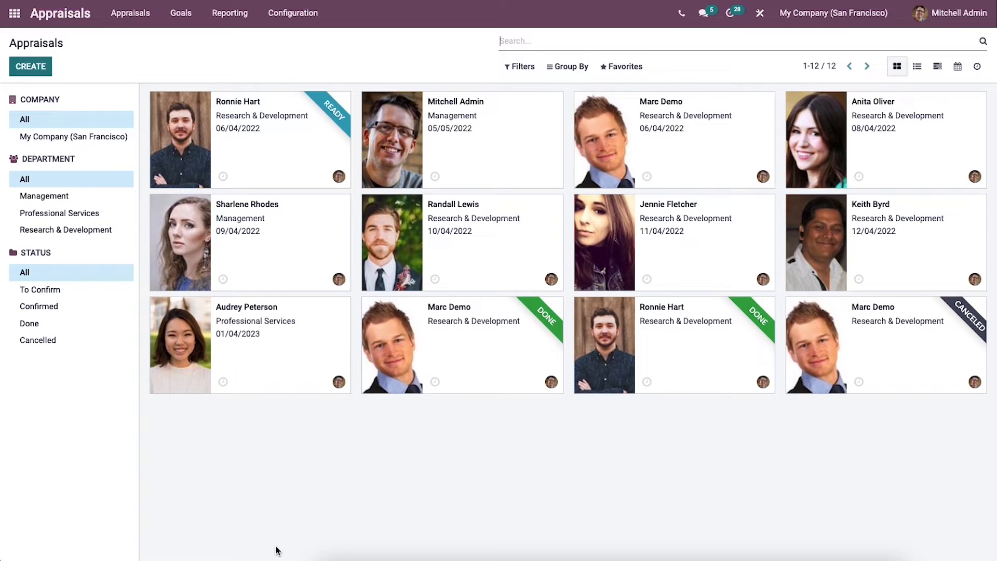
pyautogui.click(293, 13)
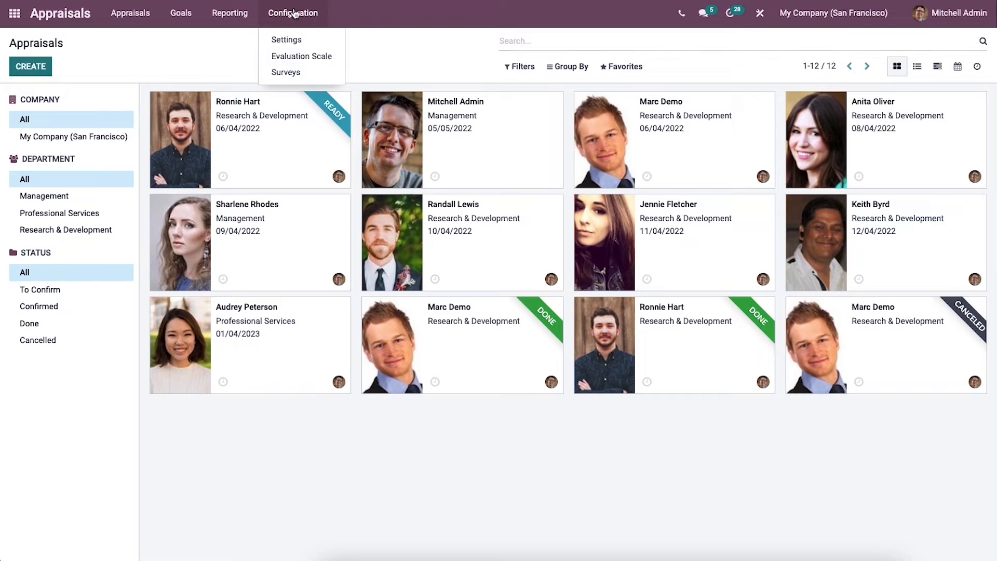
pyautogui.click(293, 73)
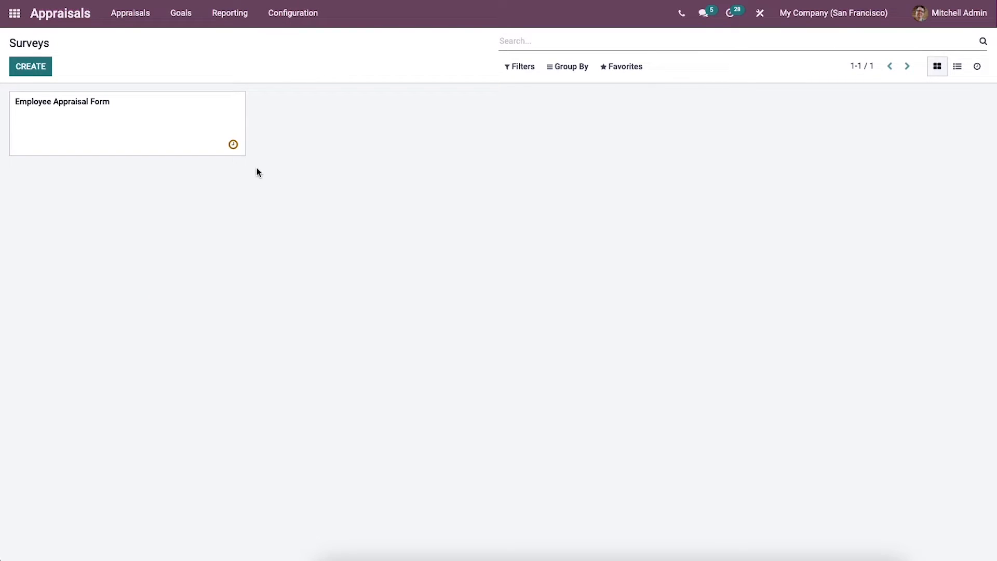
# Examine the feedback templates and the 360 Feedback option with its default template in the Appraisals settings.
pyautogui.click(298, 21)
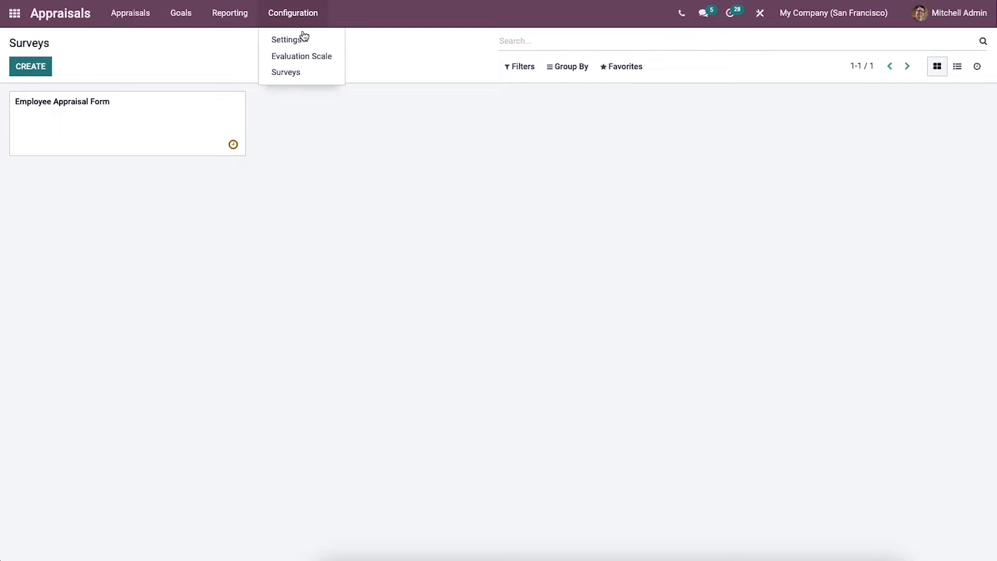
pyautogui.click(304, 41)
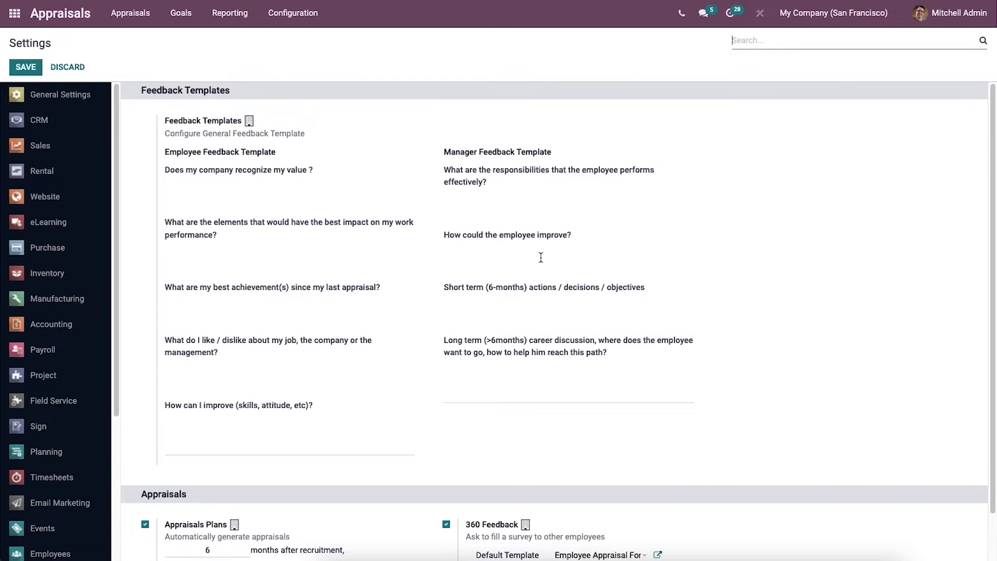
pyautogui.scroll(-1, 540, 258)
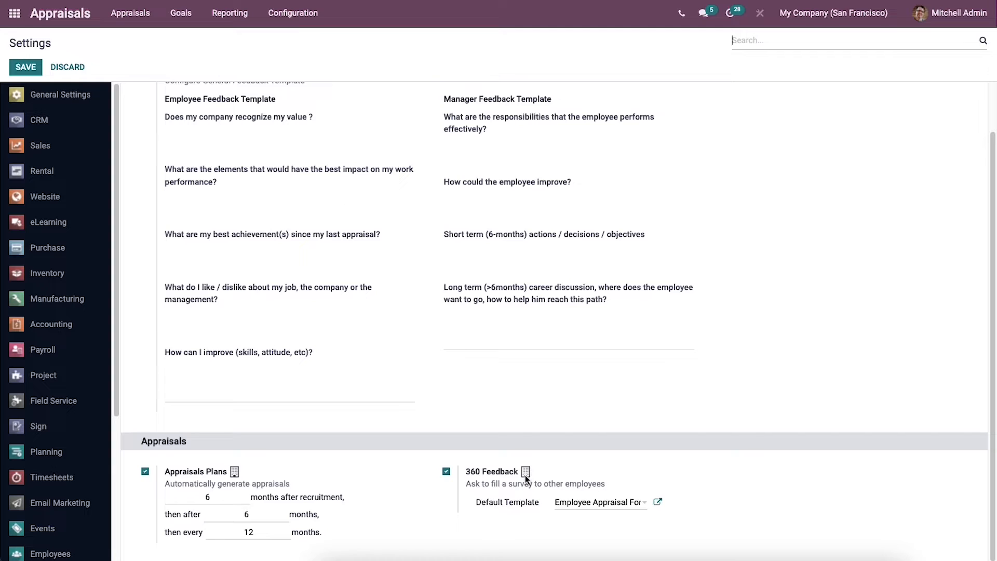
pyautogui.moveTo(524, 474)
# Return to the surveys and examine them in list and activity views, including the survey selection for scheduling an activity.
pyautogui.click(284, 13)
pyautogui.click(291, 72)
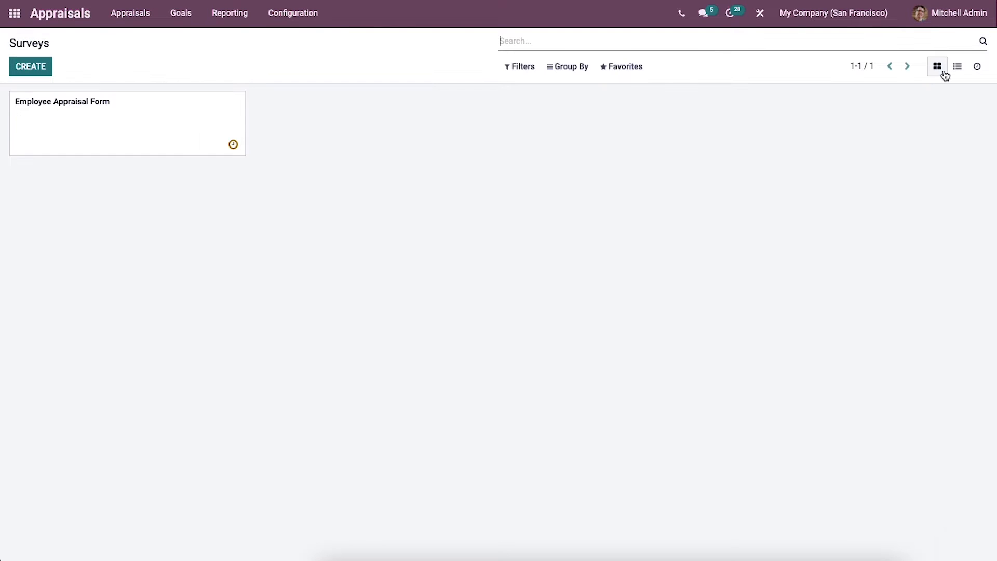
pyautogui.click(956, 68)
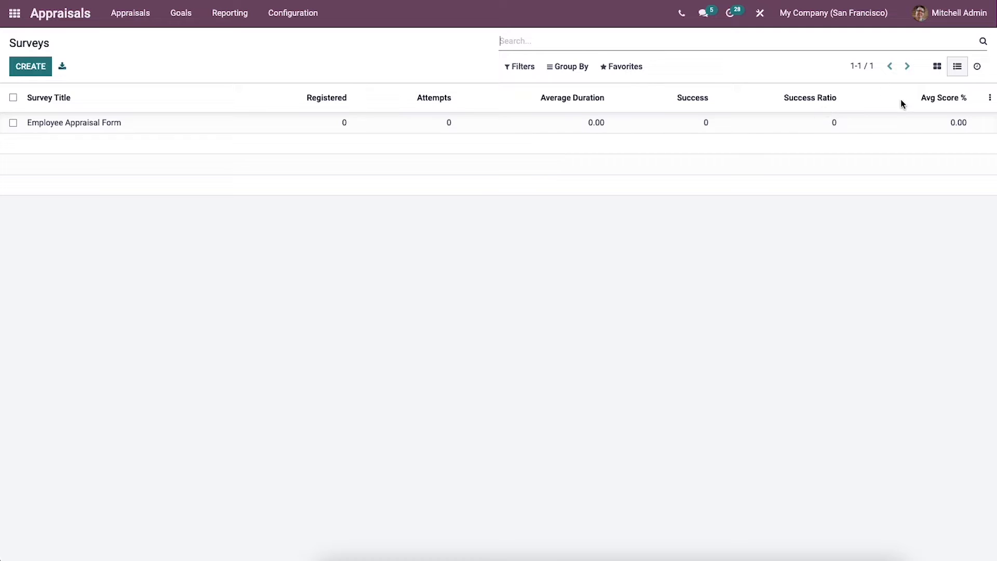
pyautogui.click(976, 68)
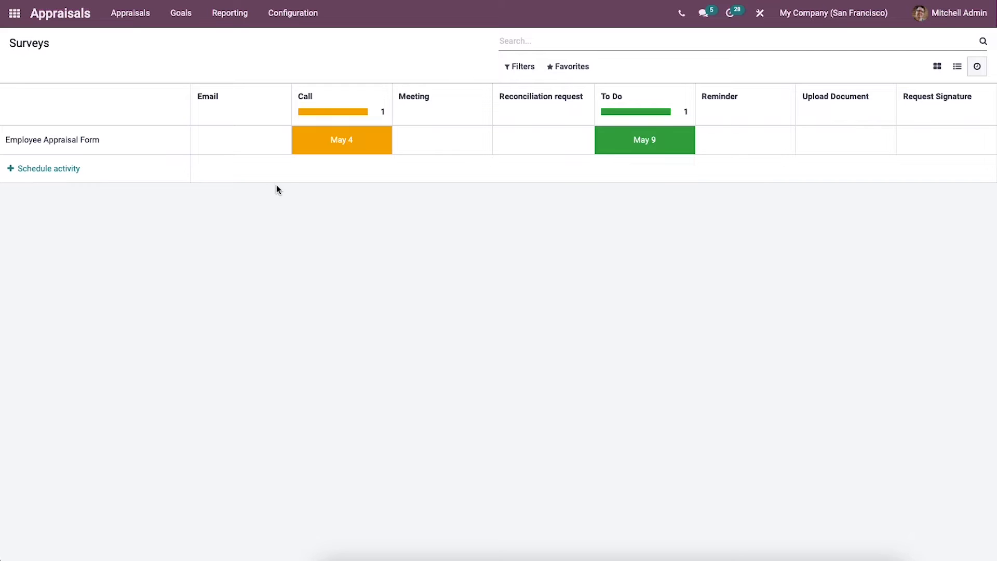
pyautogui.click(46, 169)
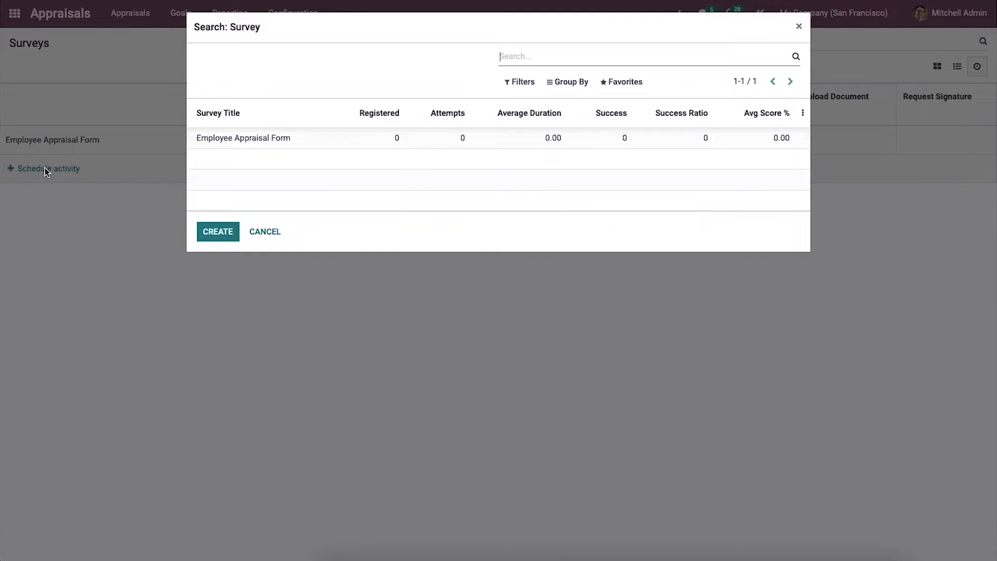
pyautogui.click(265, 229)
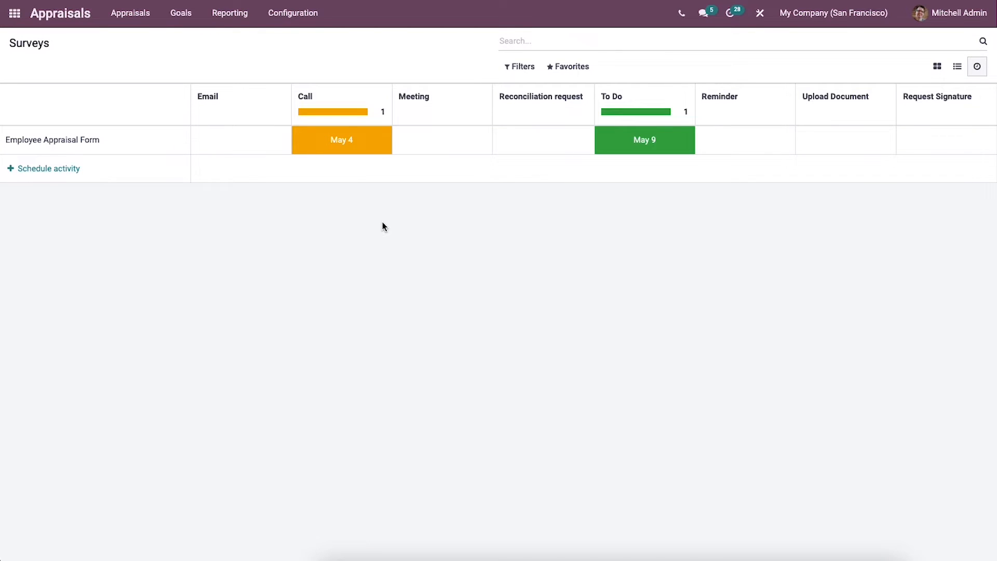
# Create a new survey from the kanban view and title it "Employee form".
pyautogui.click(937, 66)
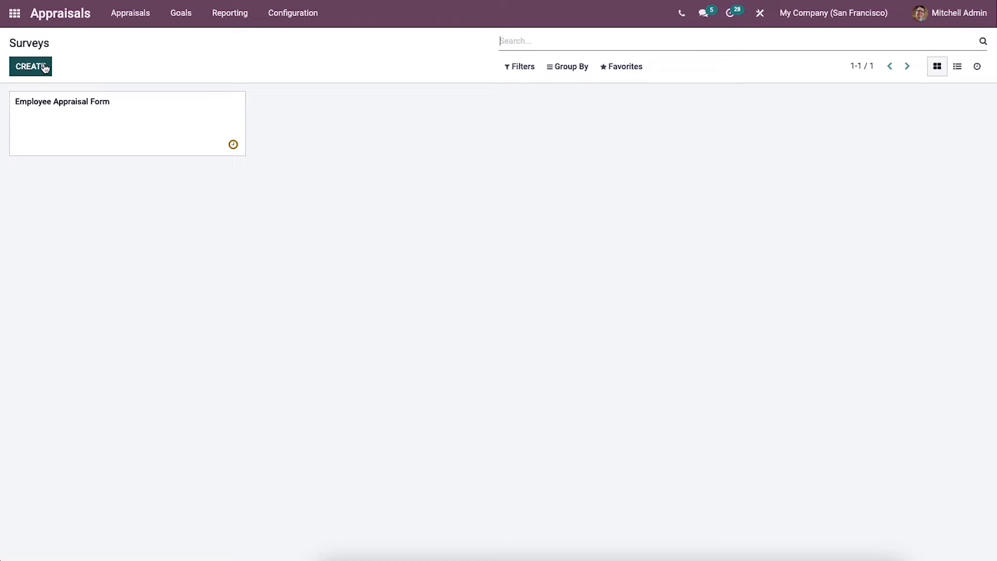
pyautogui.click(44, 67)
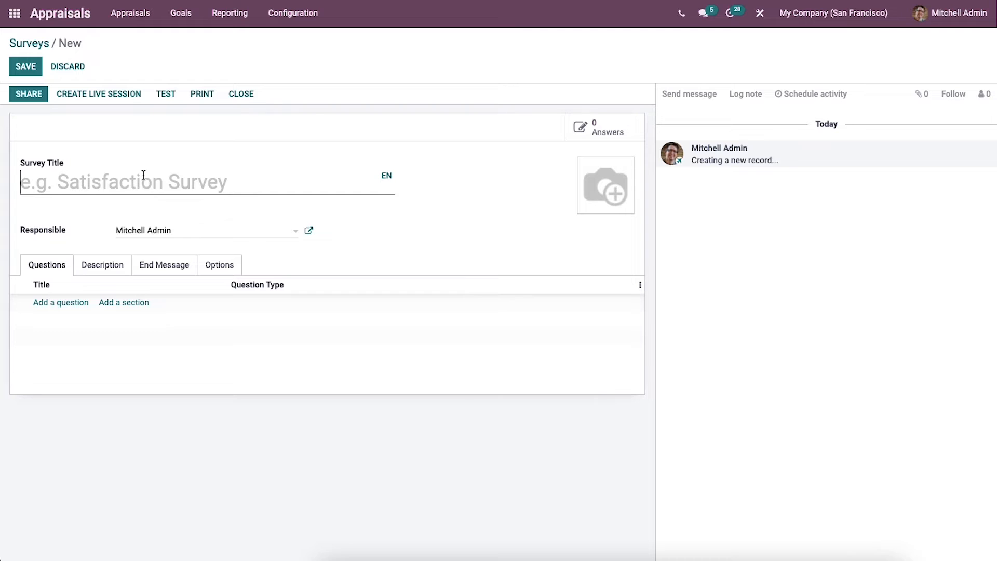
pyautogui.write('Em')
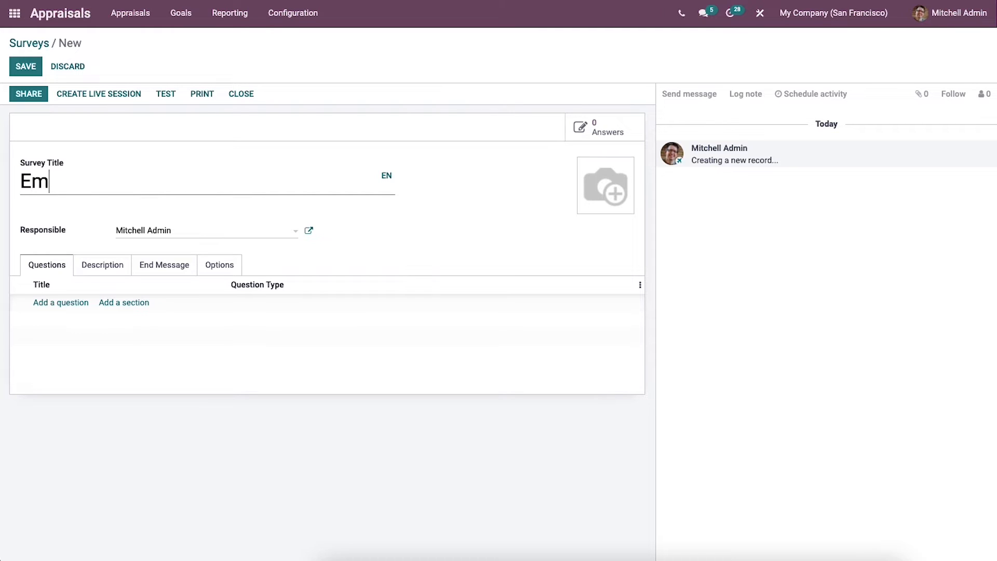
pyautogui.write('ployee')
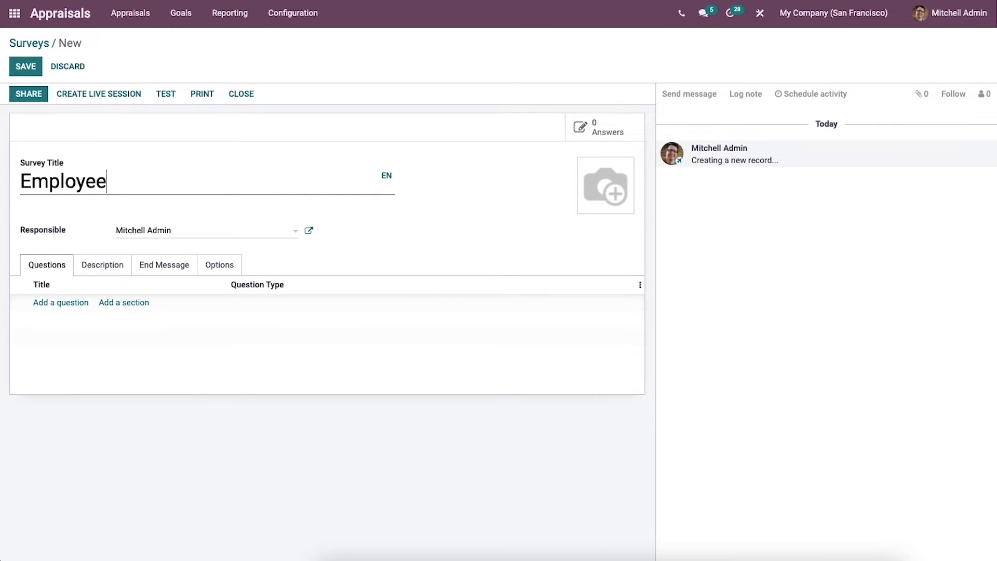
pyautogui.write(' form')
pyautogui.moveTo(614, 188)
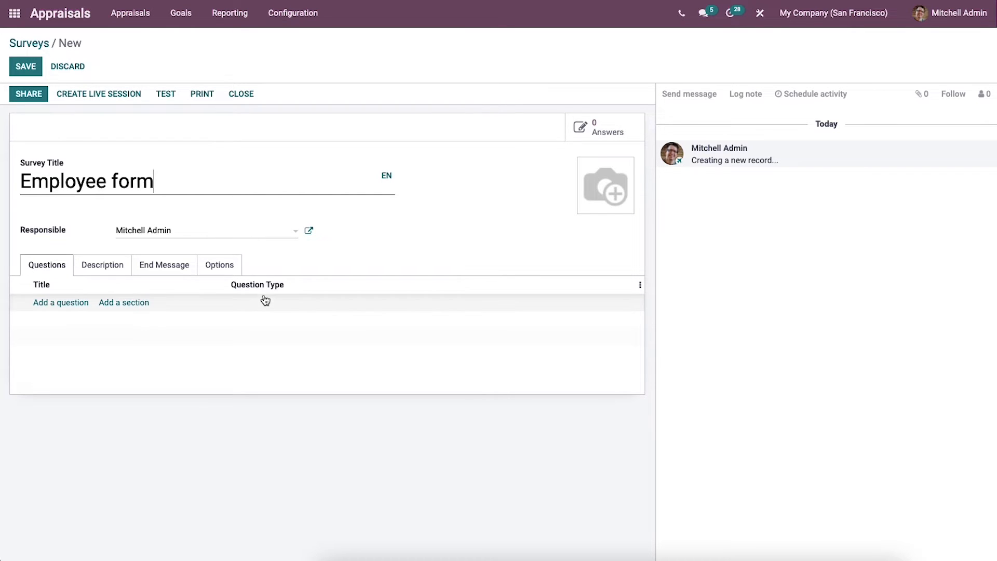
# Add the question "Rate your work planning" with the type "Multiple choice: multiple answers allowed".
pyautogui.click(61, 303)
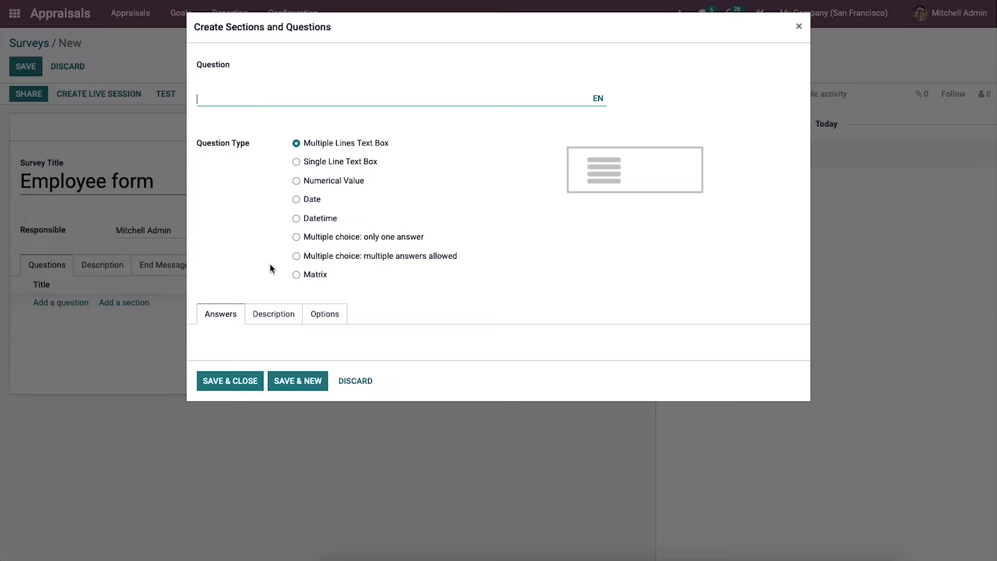
pyautogui.click(225, 93)
pyautogui.write('Rate your work planning')
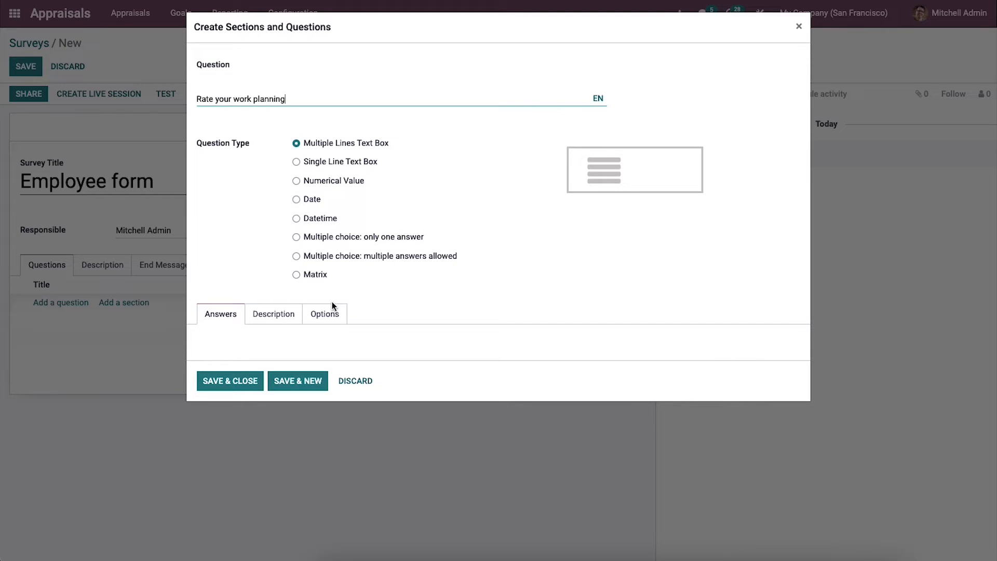
pyautogui.click(296, 255)
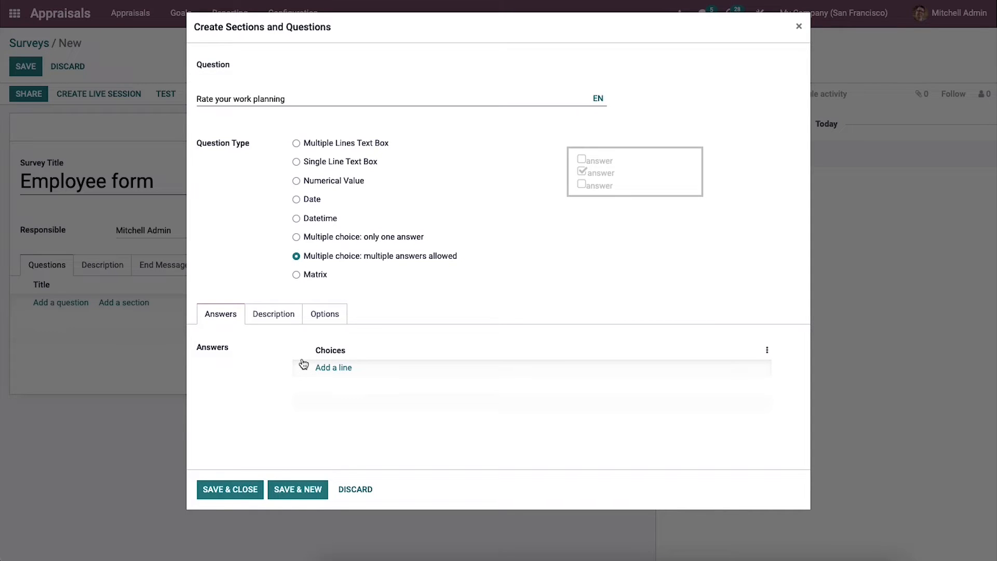
# Add the answer choices Excellent, Good, Average, Poor and Very poor to the question.
pyautogui.click(327, 366)
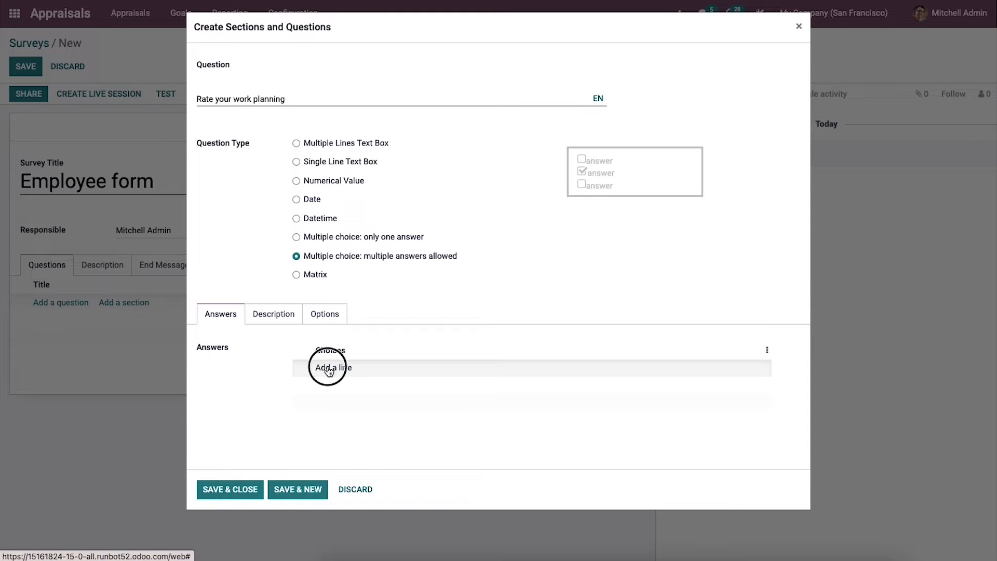
pyautogui.write('Exce')
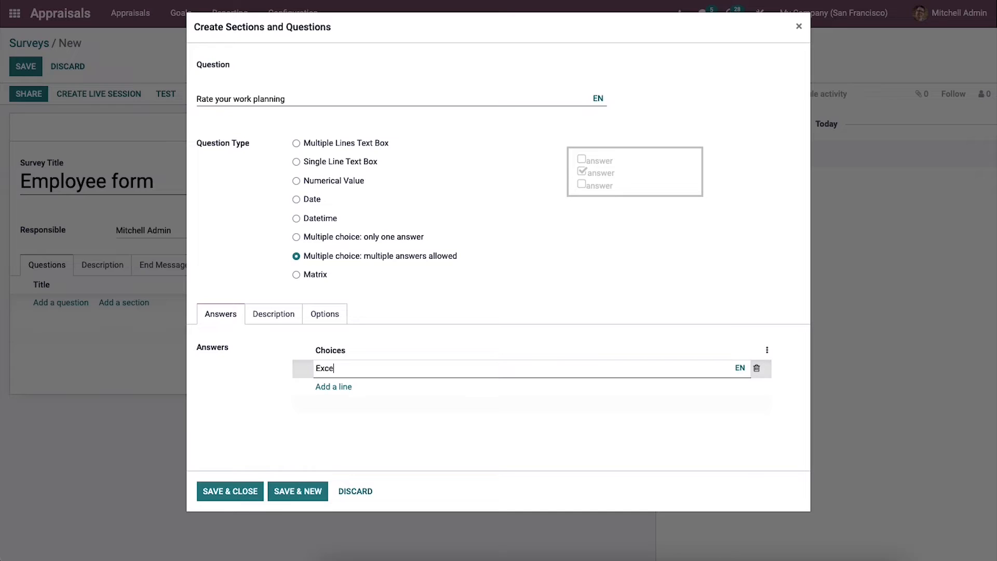
pyautogui.write('llent')
pyautogui.press('Return')
pyautogui.write('Good')
pyautogui.press('Return')
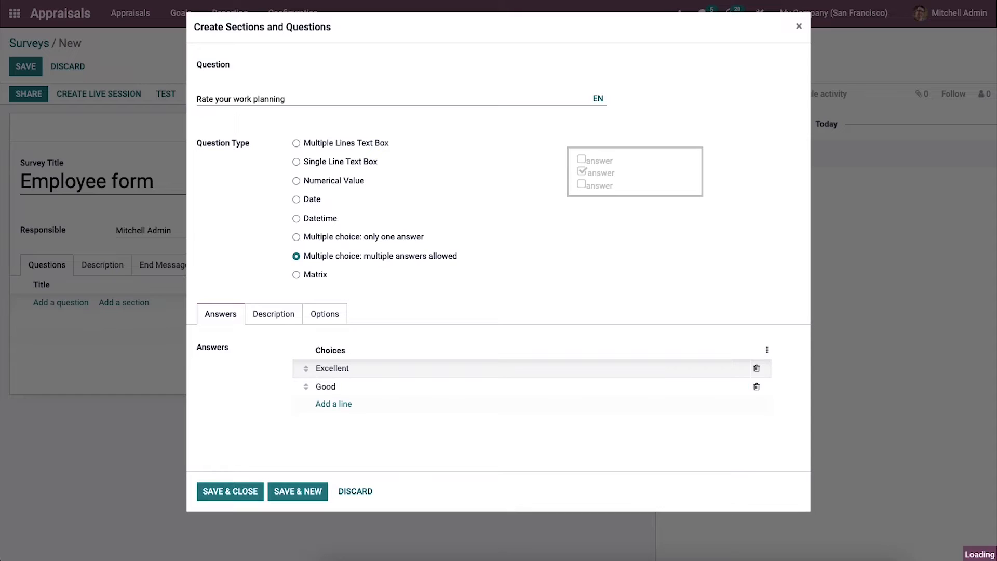
pyautogui.write('verage')
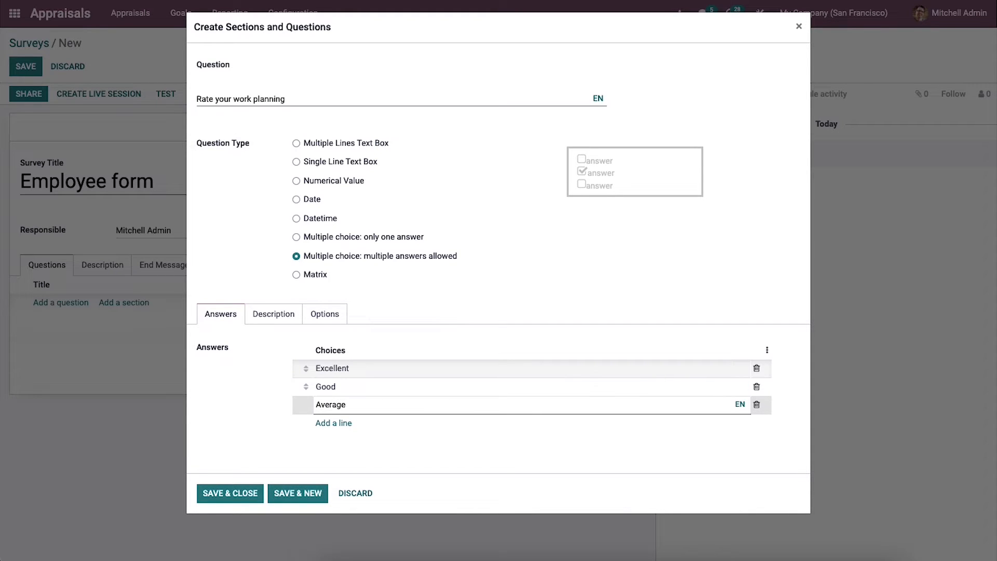
pyautogui.press('Return')
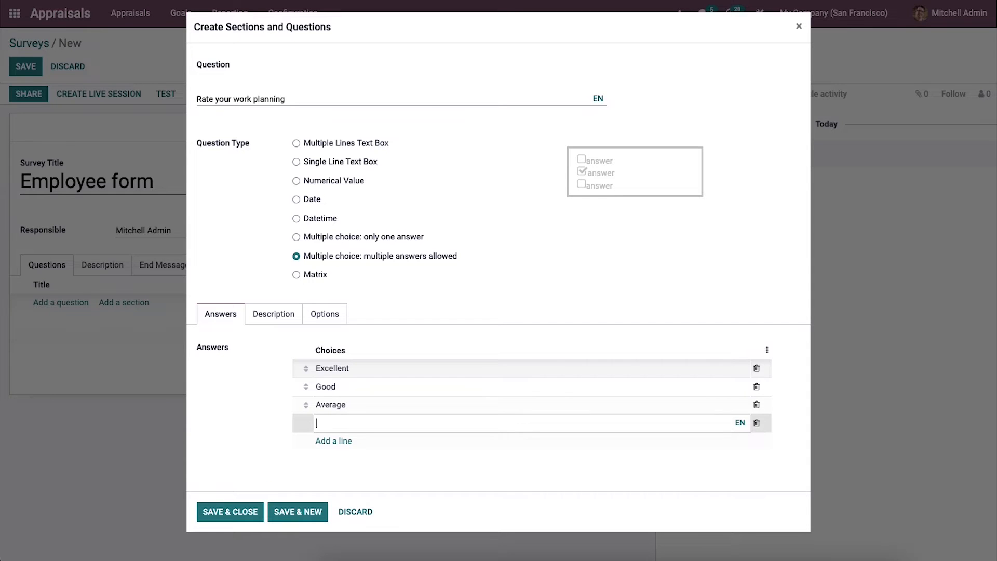
pyautogui.write('Poor')
pyautogui.press('Return')
pyautogui.write('Very ')
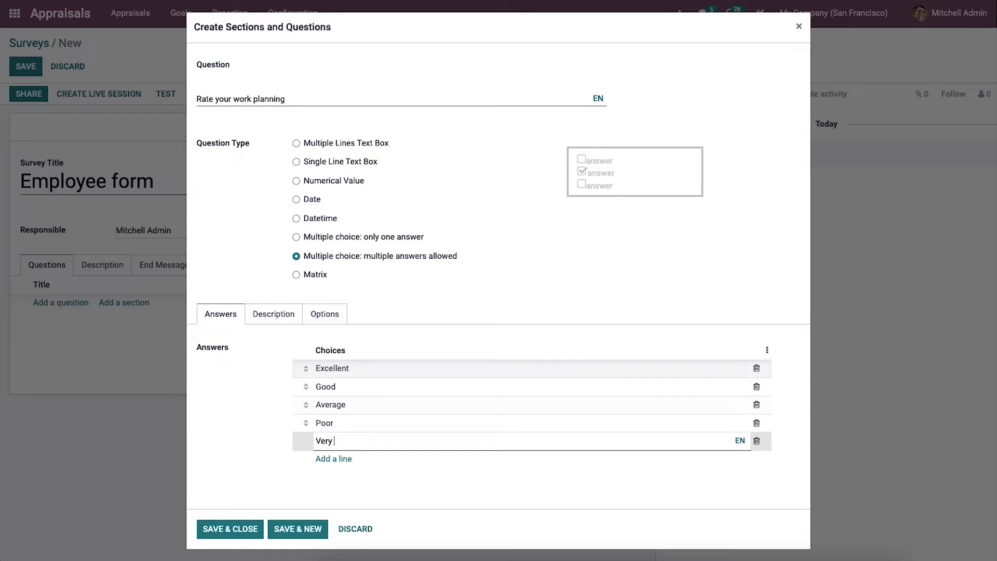
pyautogui.write('poor')
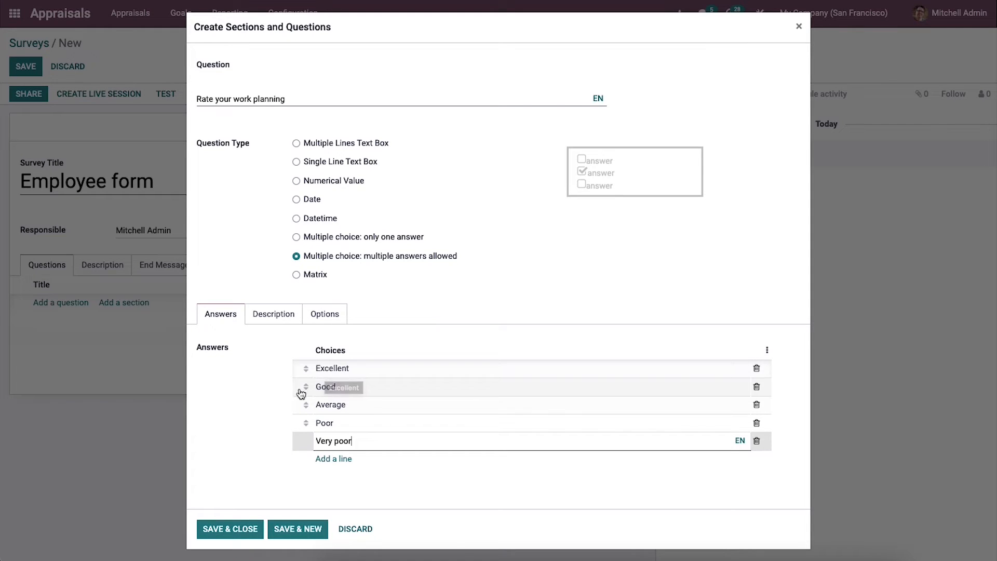
pyautogui.click(276, 388)
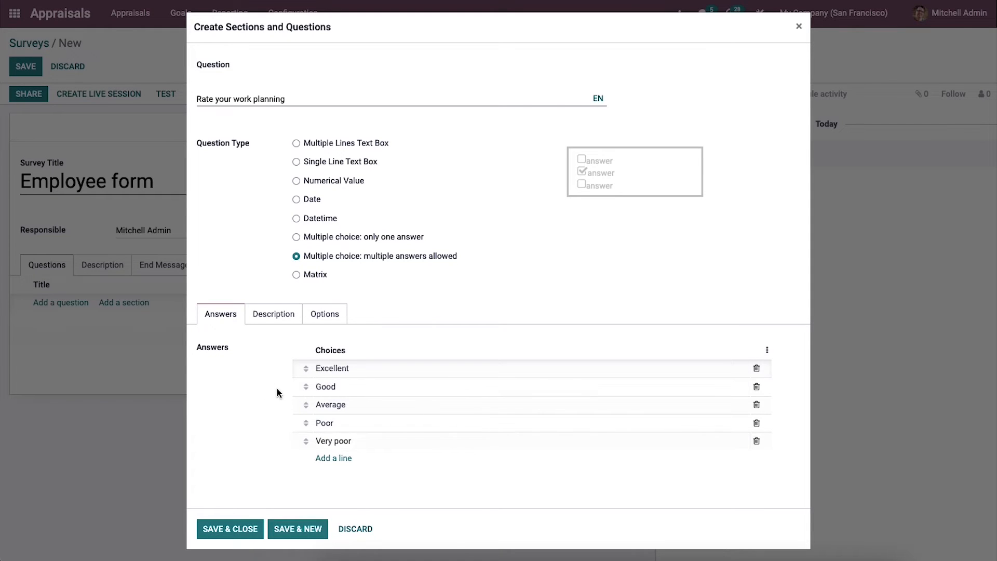
# Review the question's description and options, including Conditional Display and Question Time Limit, and save the question to the survey.
pyautogui.click(279, 318)
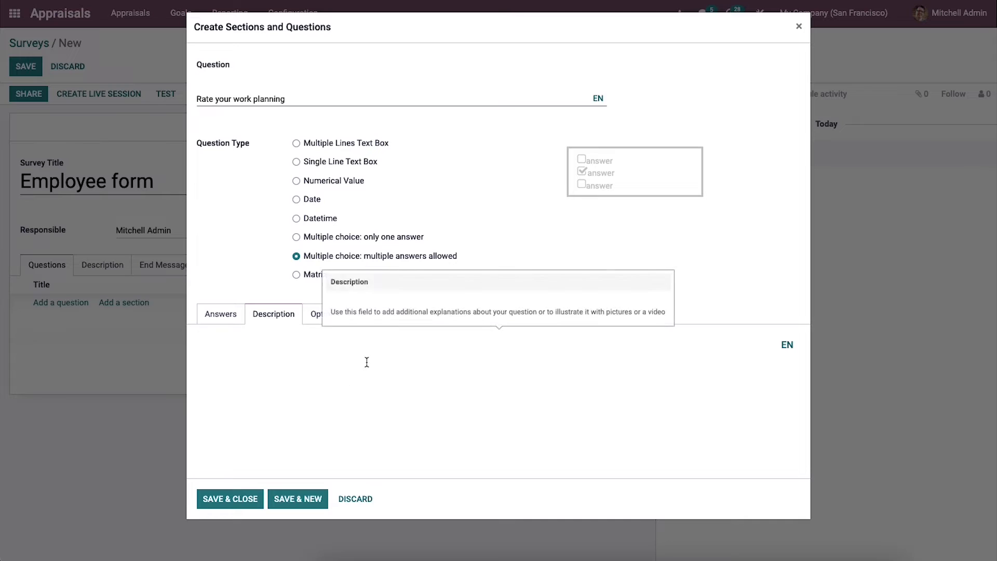
pyautogui.click(323, 315)
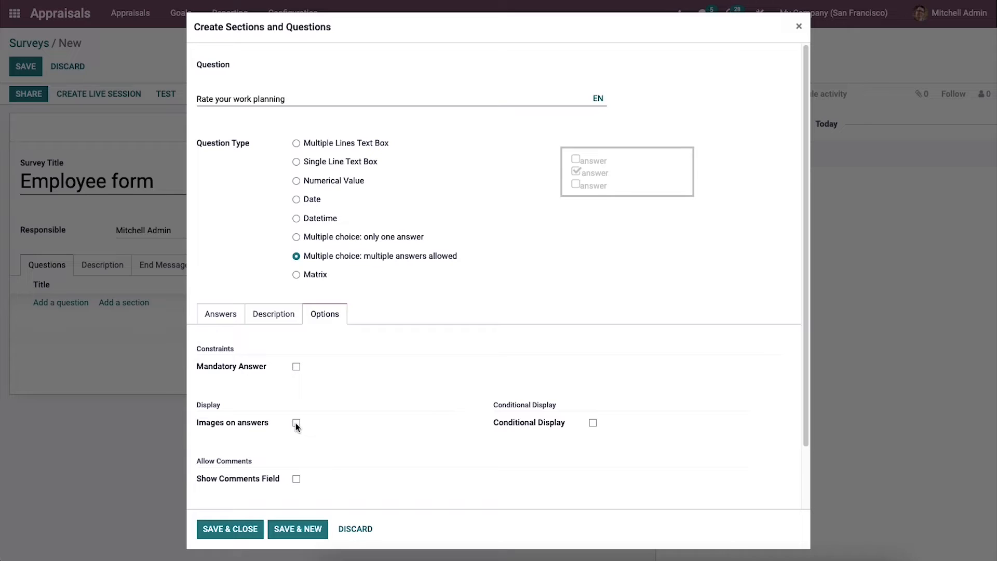
pyautogui.scroll(-1, 296, 423)
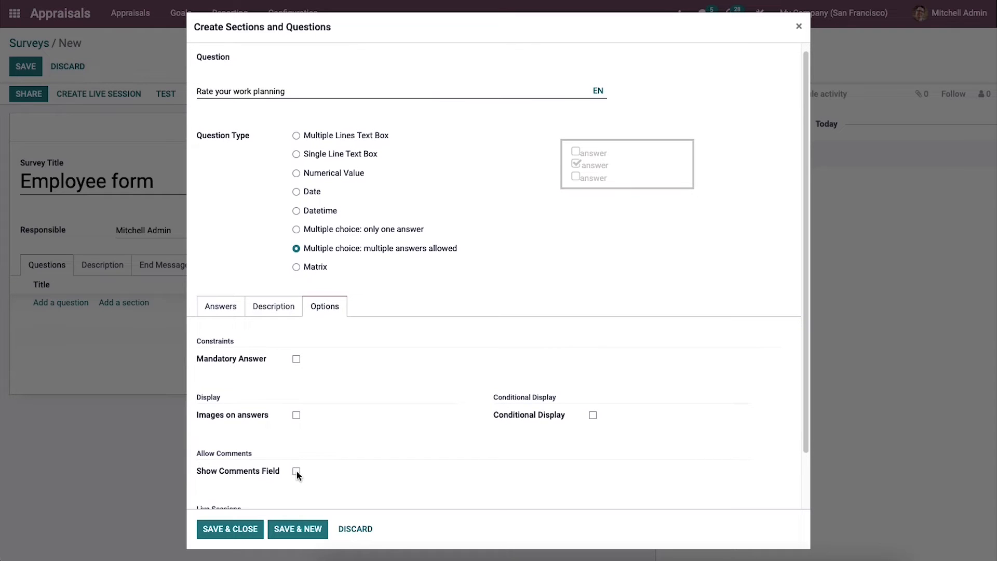
pyautogui.scroll(-1, 297, 472)
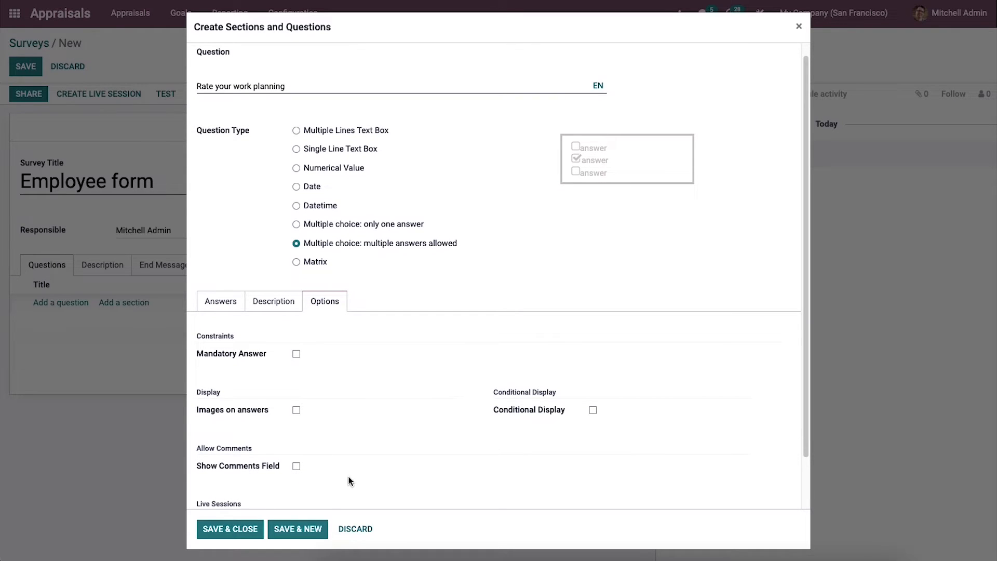
pyautogui.click(592, 411)
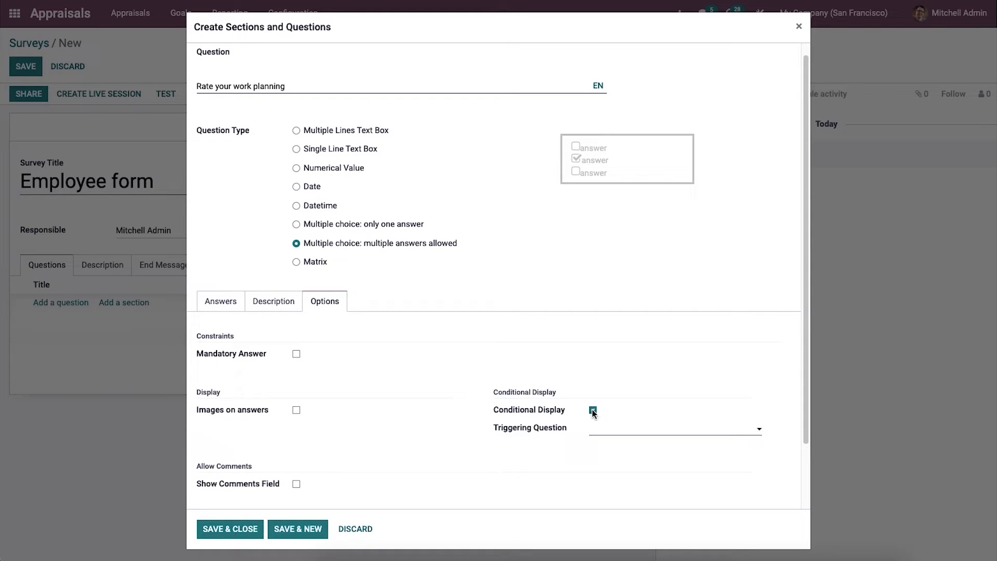
pyautogui.click(592, 410)
pyautogui.scroll(-2, 369, 414)
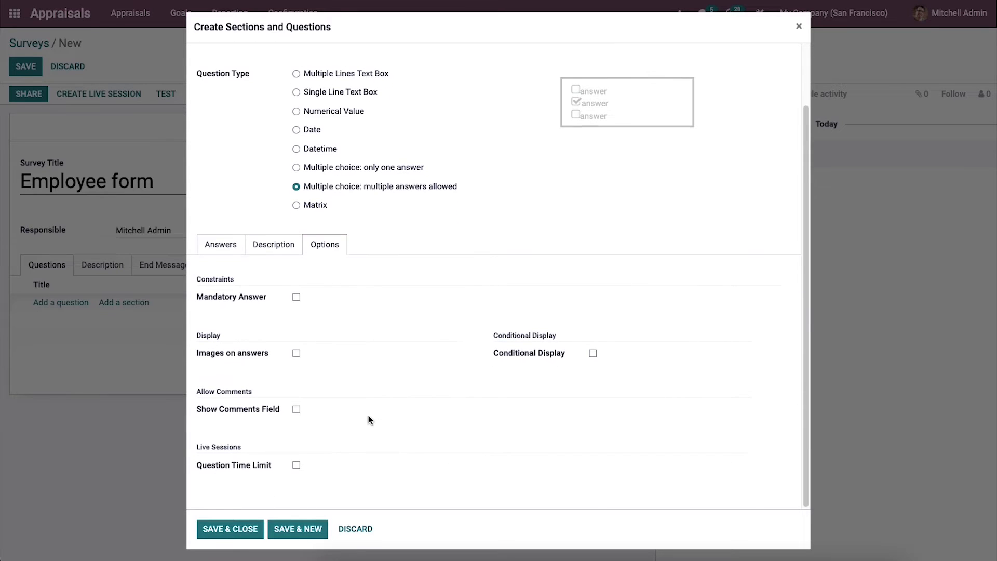
pyautogui.click(297, 465)
pyautogui.scroll(3, 394, 456)
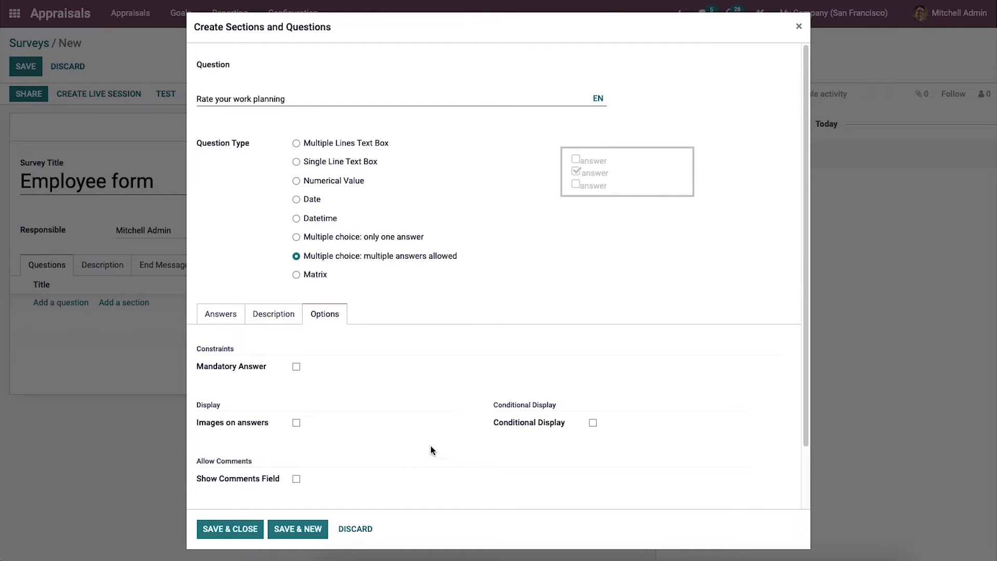
pyautogui.click(226, 528)
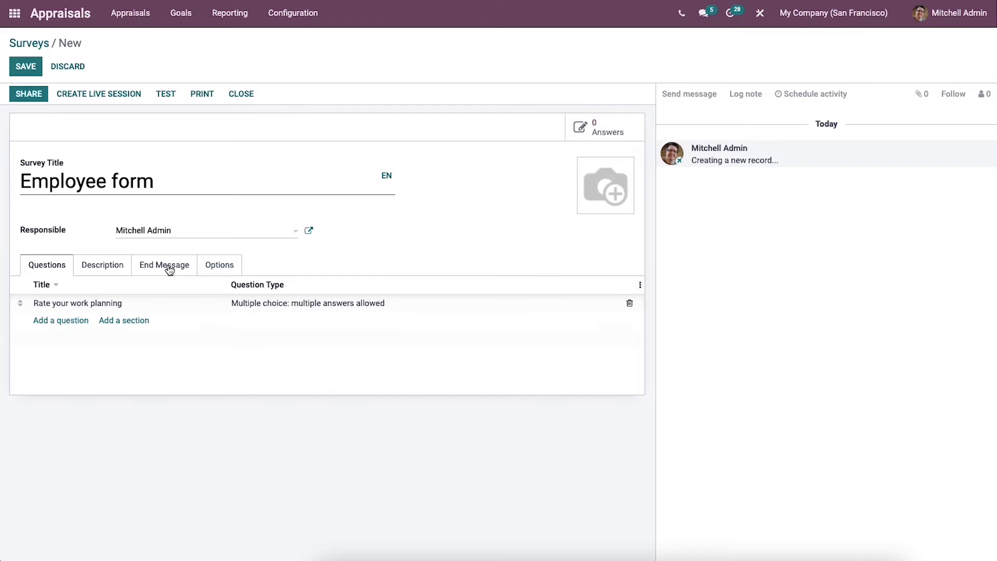
# Add the question "Additional comments" with the type Multiple Lines Text Box to the survey.
pyautogui.click(74, 321)
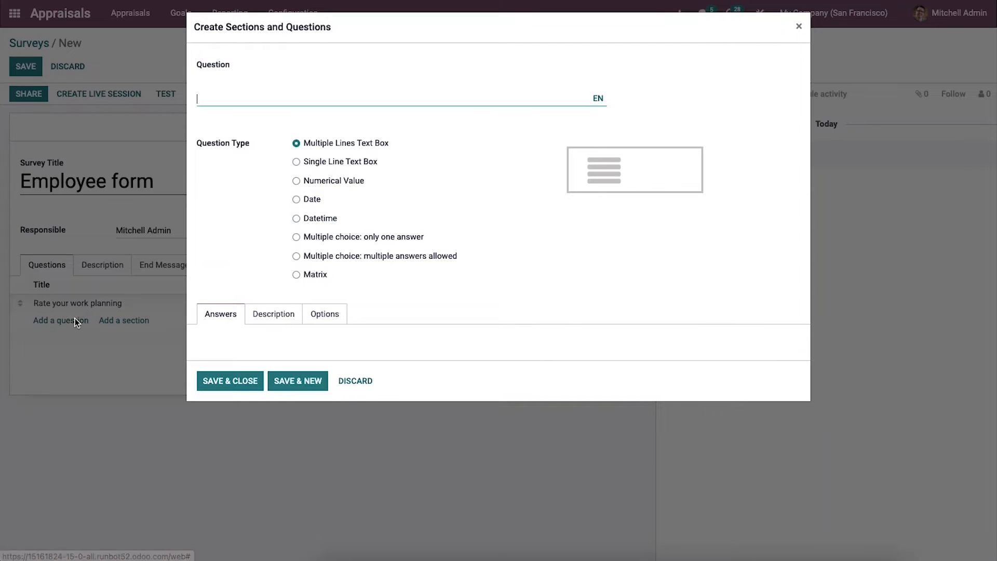
pyautogui.write('Addit')
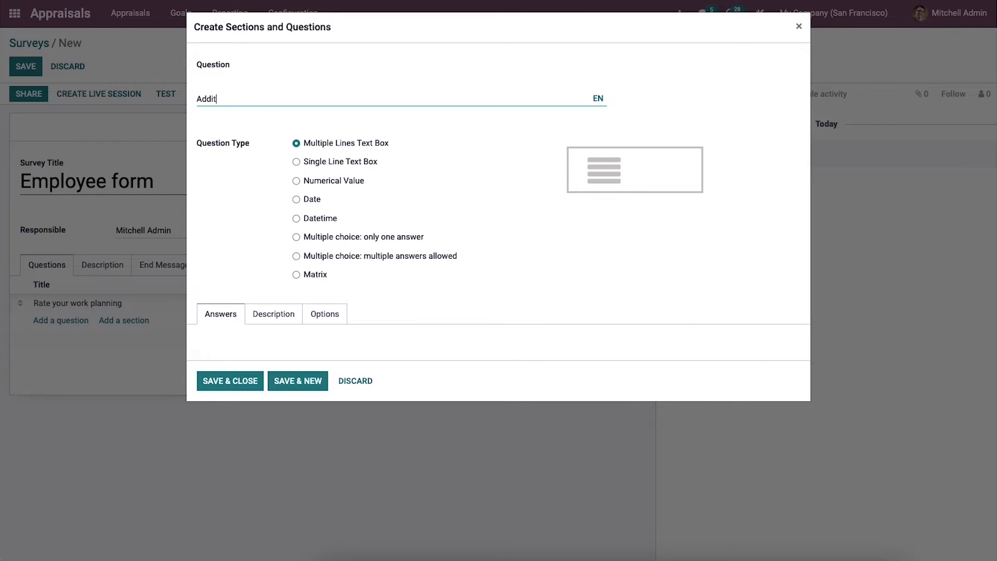
pyautogui.write('ional comments')
pyautogui.click(227, 381)
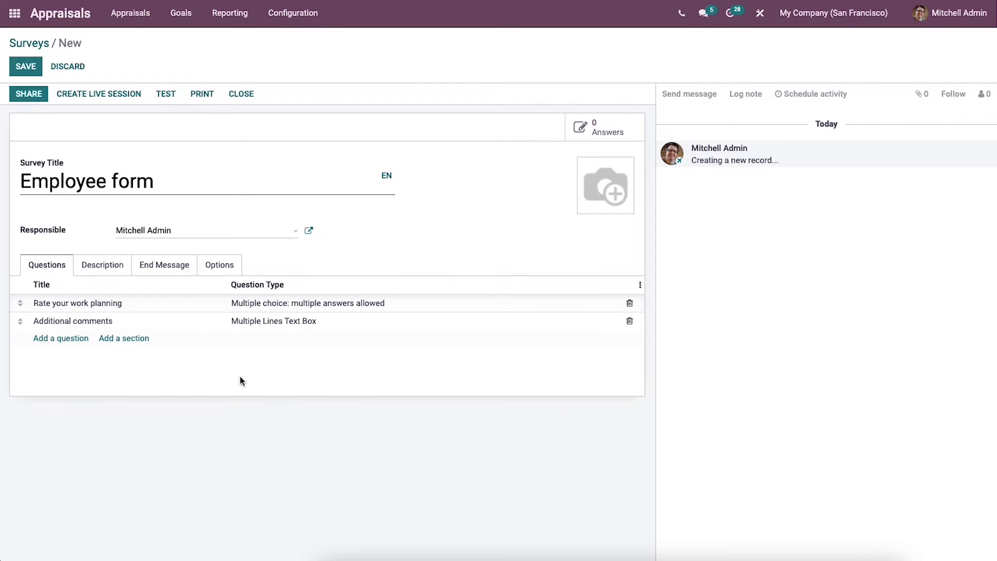
# Write the survey description "This survey ensures to identify employee evaluation about company progress.".
pyautogui.click(108, 269)
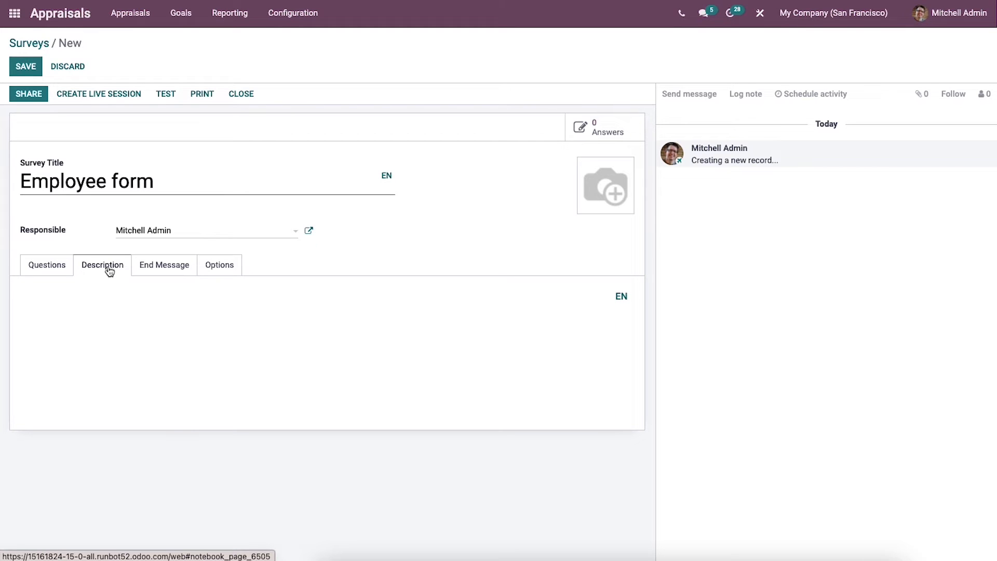
pyautogui.click(104, 318)
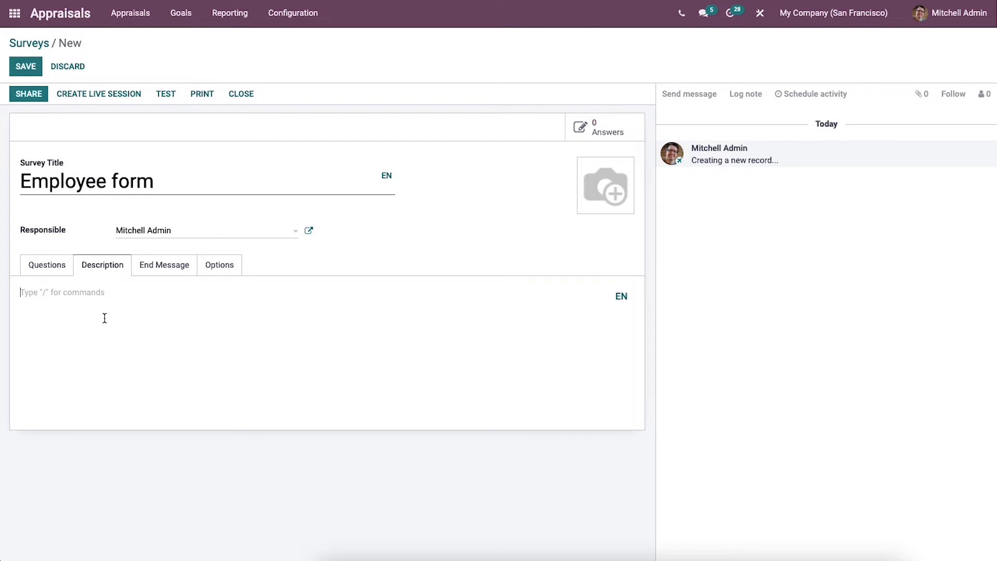
pyautogui.write('This survey ensures to id')
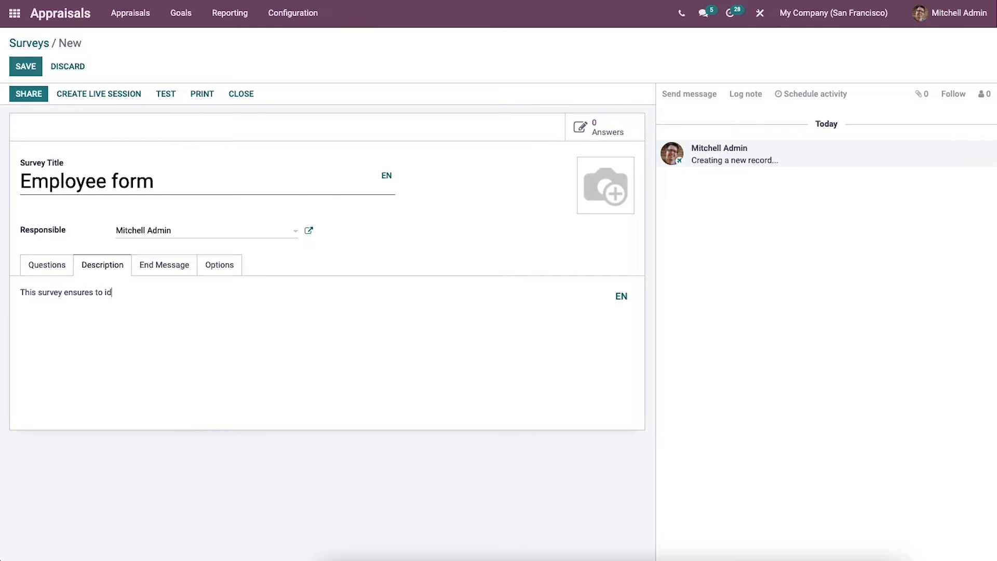
pyautogui.write('entify employee evaluation')
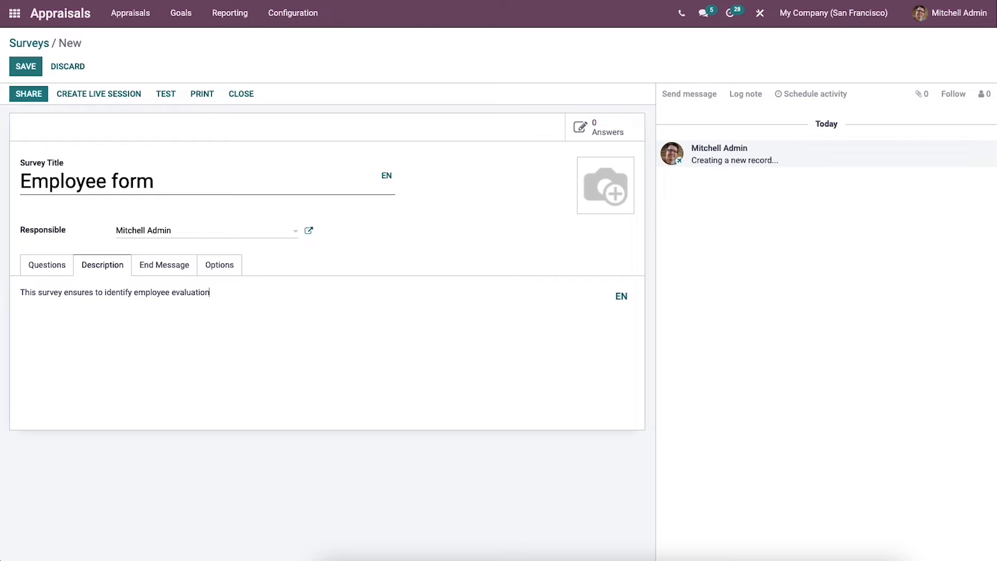
pyautogui.write(' about company progress.')
# Review the survey's end message and its question, candidate, scoring and live session options.
pyautogui.click(171, 273)
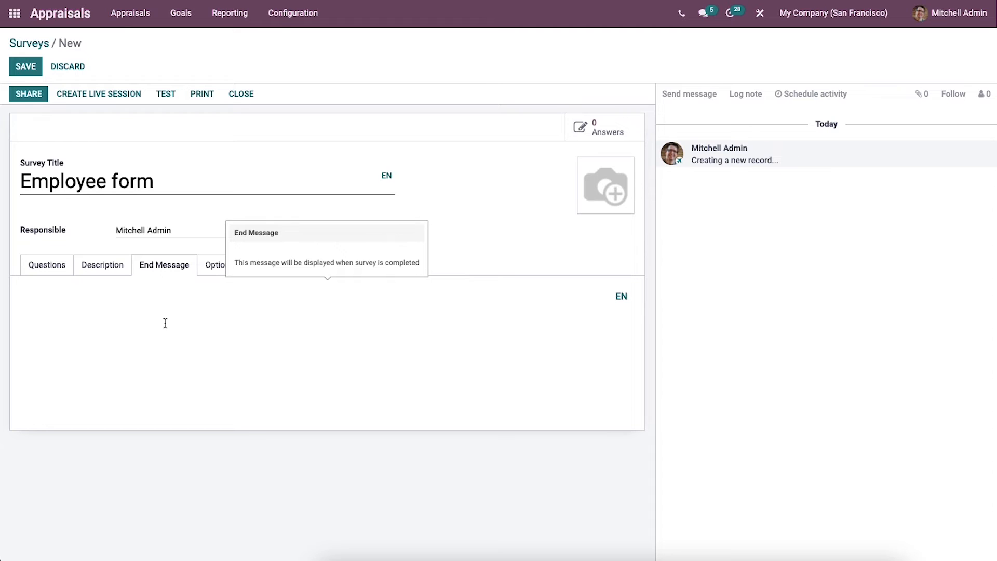
pyautogui.click(207, 270)
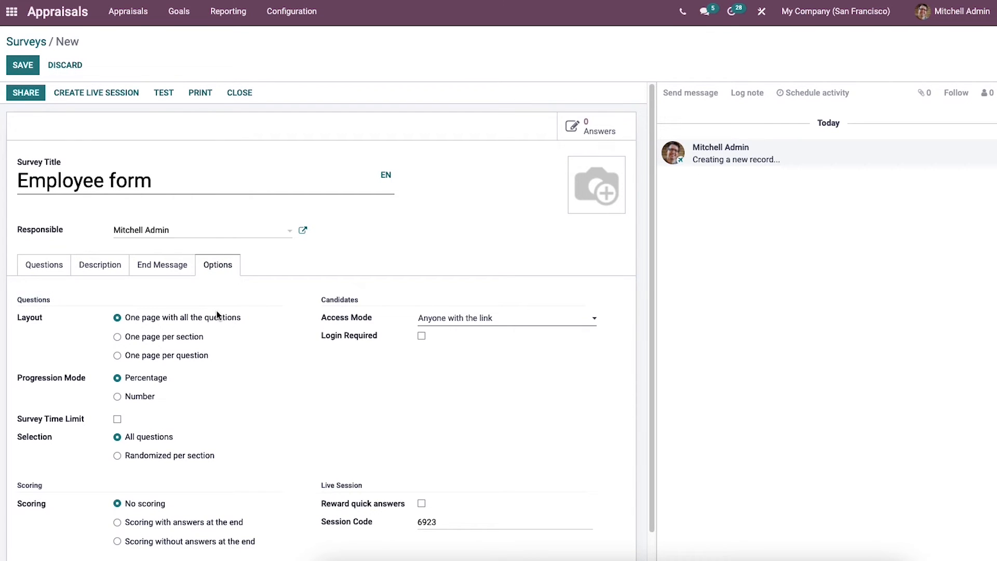
pyautogui.scroll(-1, 212, 319)
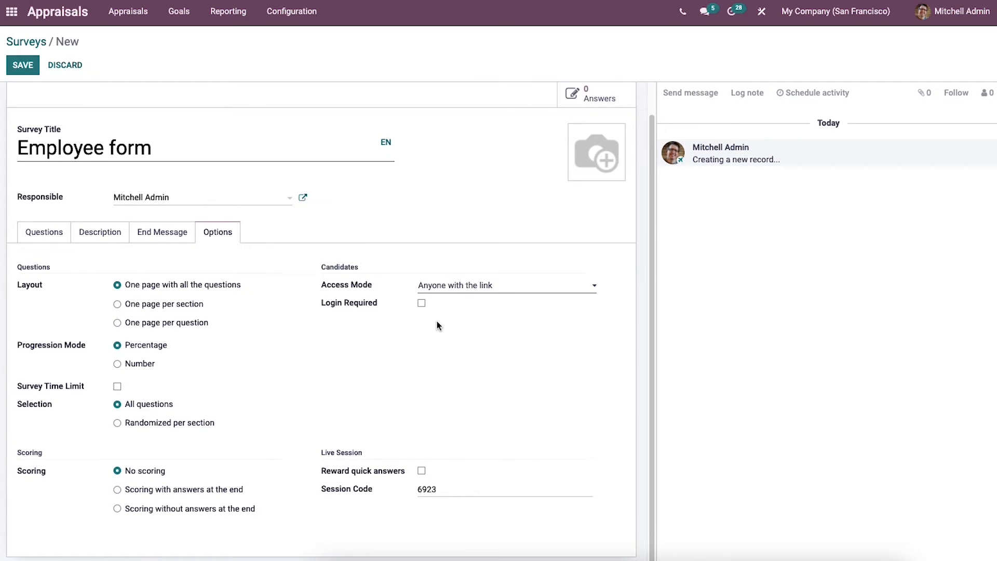
pyautogui.scroll(1, 375, 346)
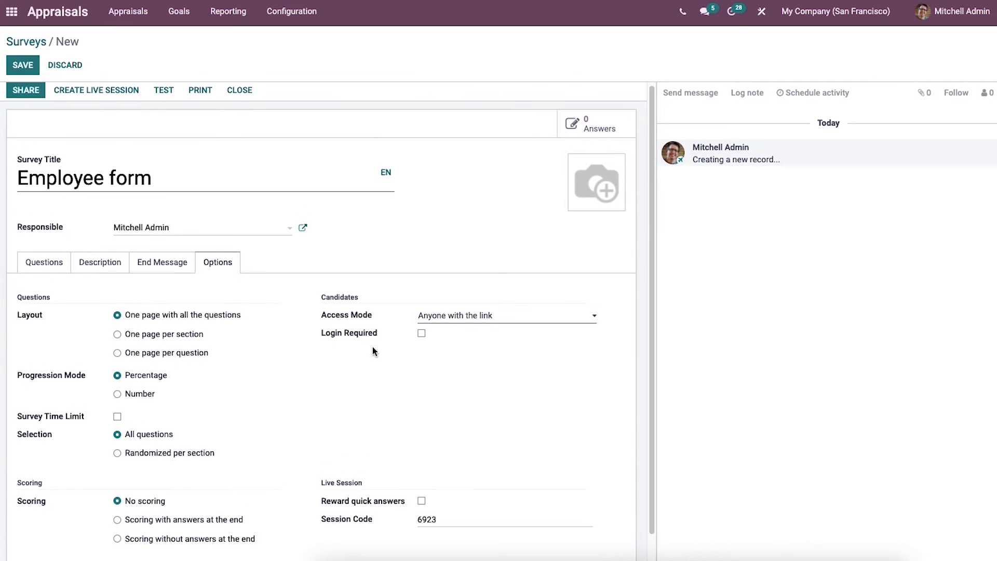
# Try the One page per section layout and the Number progression mode, restoring One page with all the questions and Percentage.
pyautogui.click(121, 334)
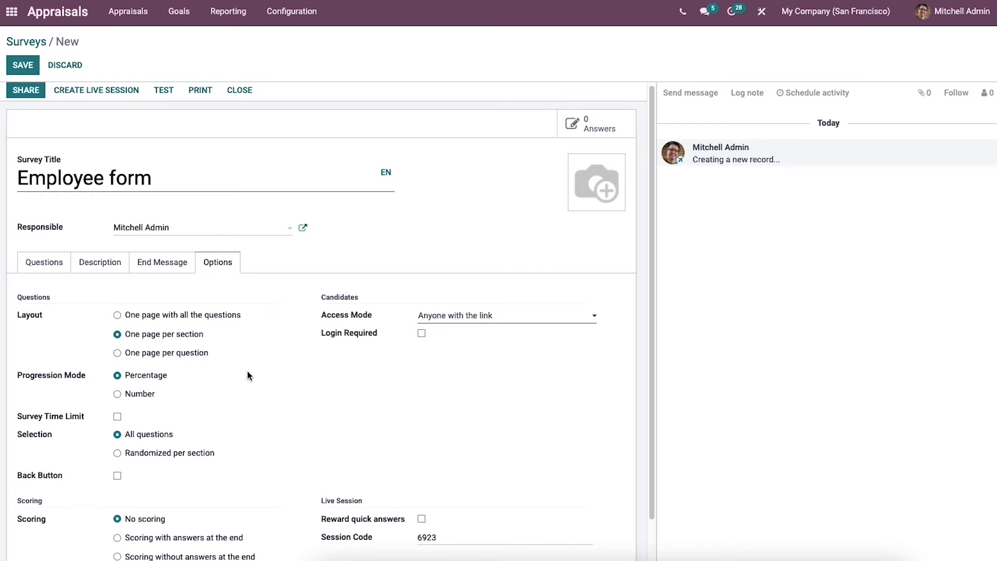
pyautogui.scroll(-1, 247, 371)
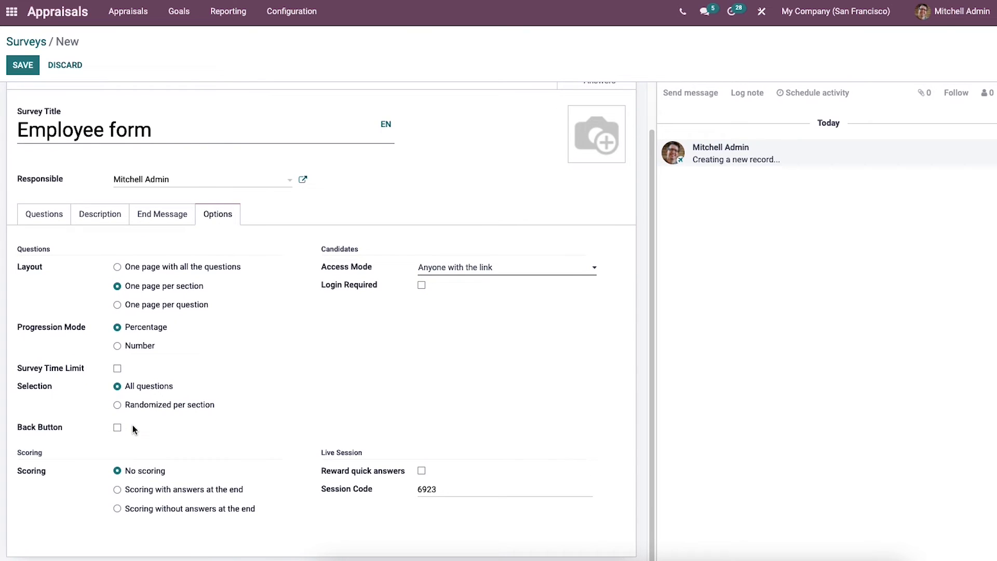
pyautogui.scroll(1, 221, 418)
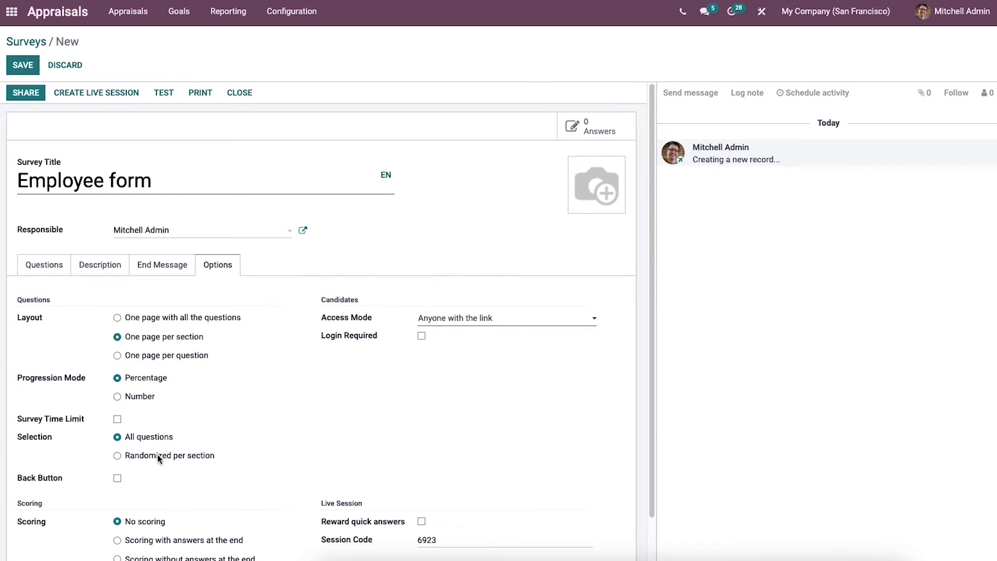
pyautogui.click(118, 317)
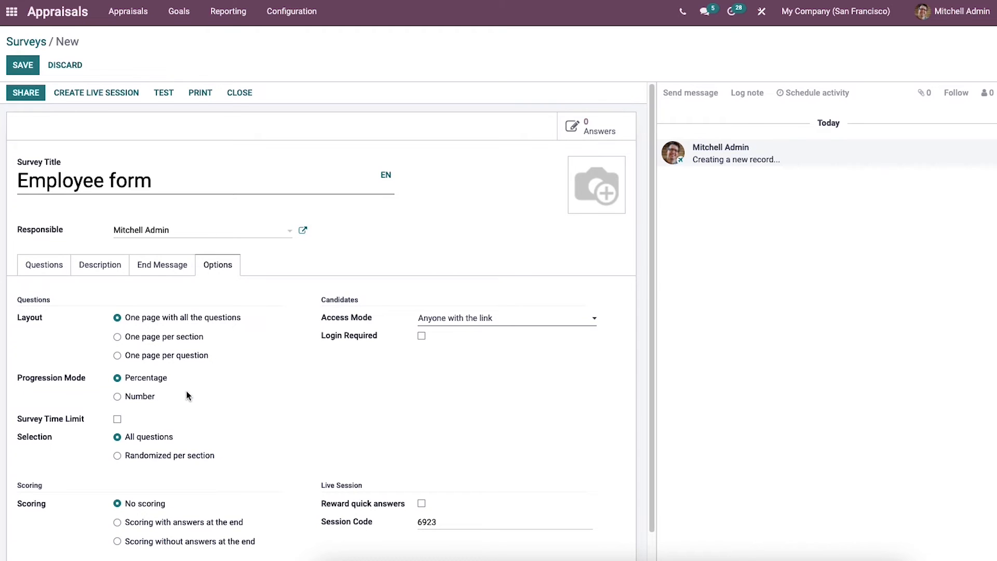
pyautogui.scroll(-1, 213, 404)
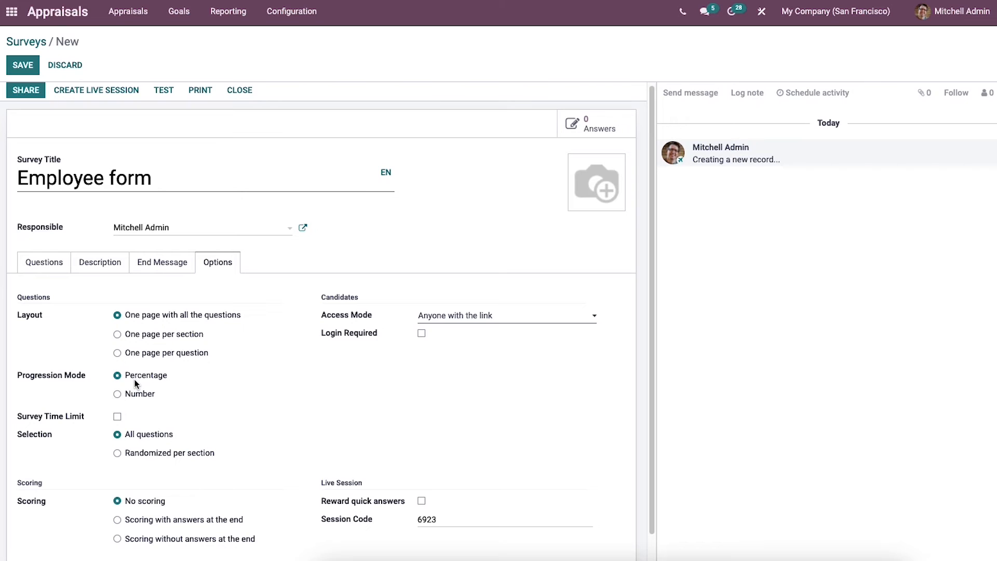
pyautogui.click(117, 394)
pyautogui.click(118, 375)
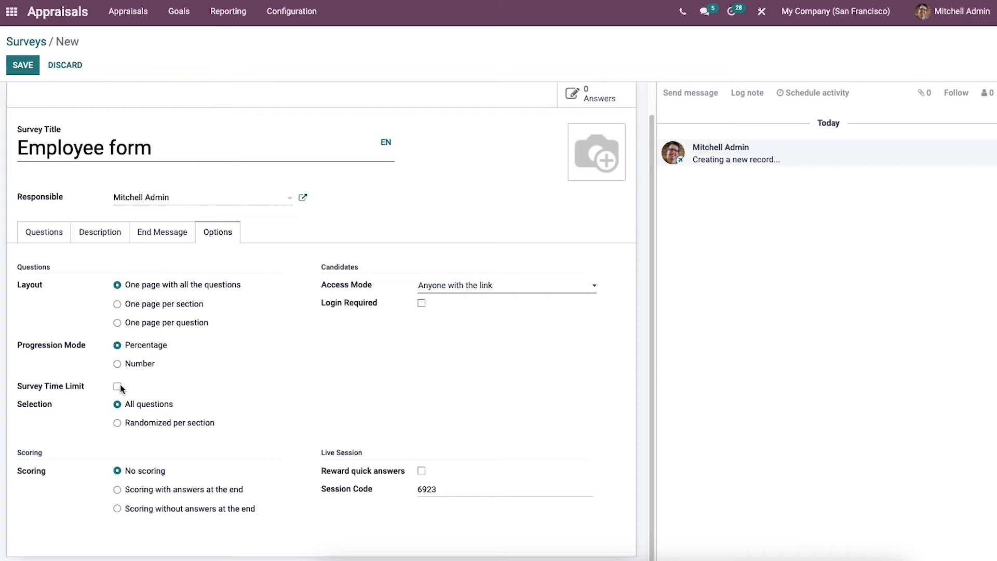
# Enable a survey time limit of 10:00 minutes and set the selection back to All questions after trying Randomized per section.
pyautogui.click(118, 387)
pyautogui.click(116, 423)
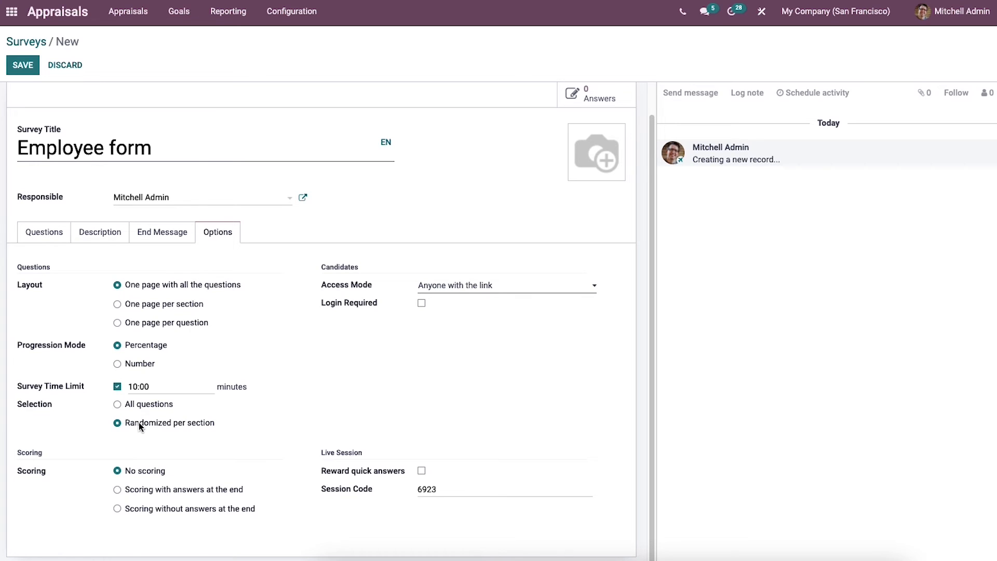
pyautogui.click(117, 404)
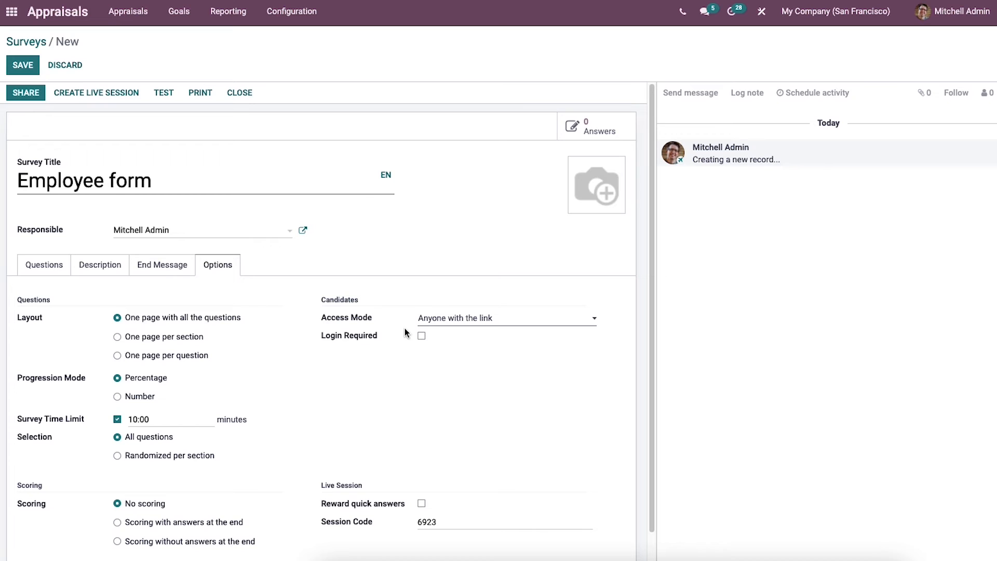
# Examine the access mode choices available for the survey's candidates.
pyautogui.click(493, 319)
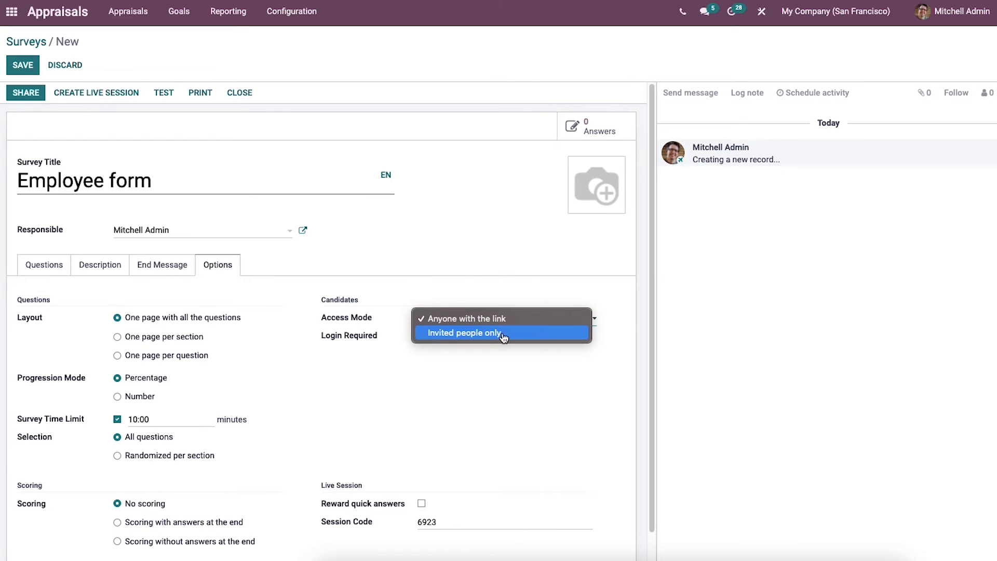
pyautogui.click(463, 365)
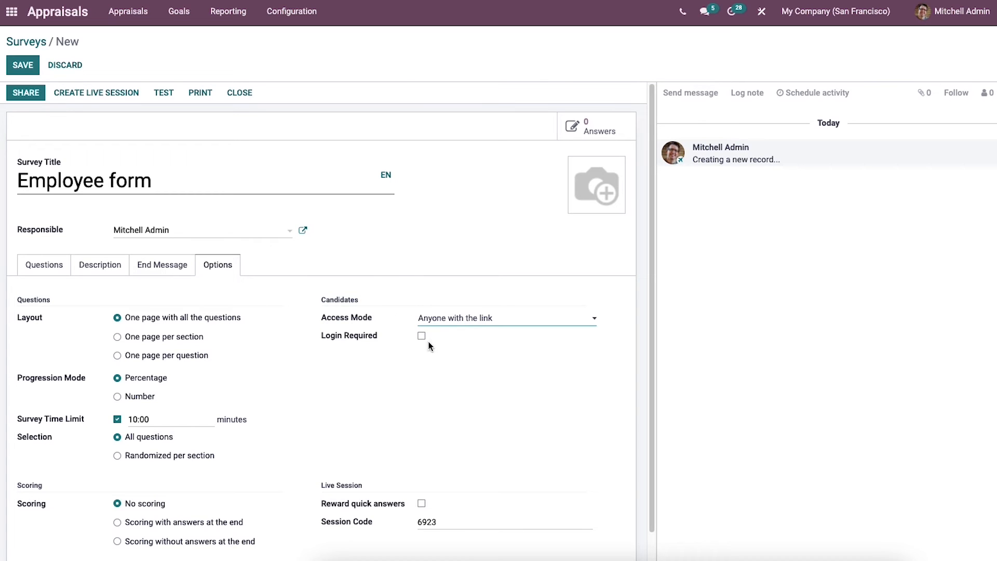
pyautogui.click(448, 324)
pyautogui.click(401, 368)
# Try requiring a login with an attempts limit of 1, and clear the login requirement again.
pyautogui.scroll(-1, 401, 368)
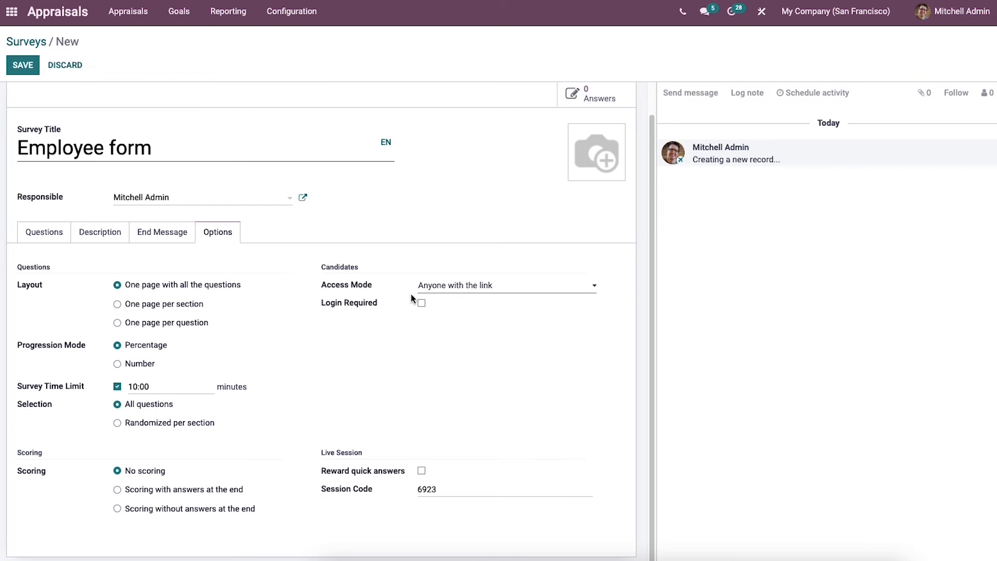
pyautogui.click(422, 304)
pyautogui.click(421, 321)
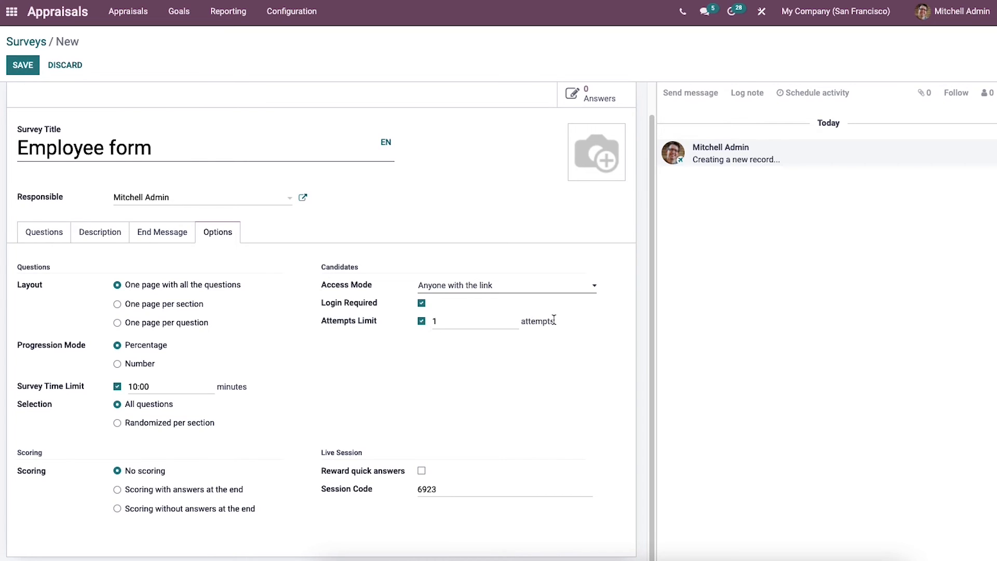
pyautogui.click(422, 303)
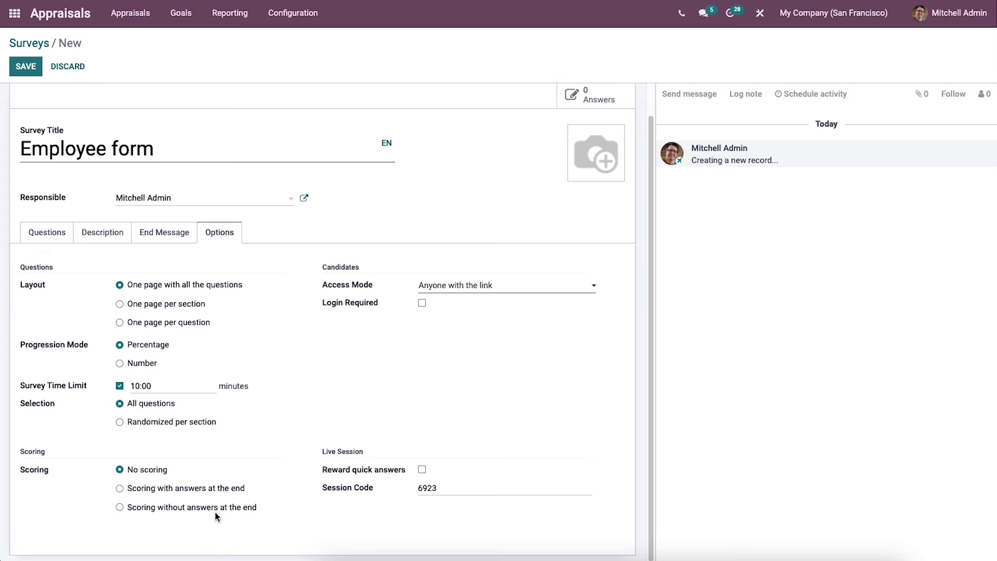
# Set the scoring to Scoring with answers at the end, mark the survey as a certification, and check the available email templates.
pyautogui.click(119, 489)
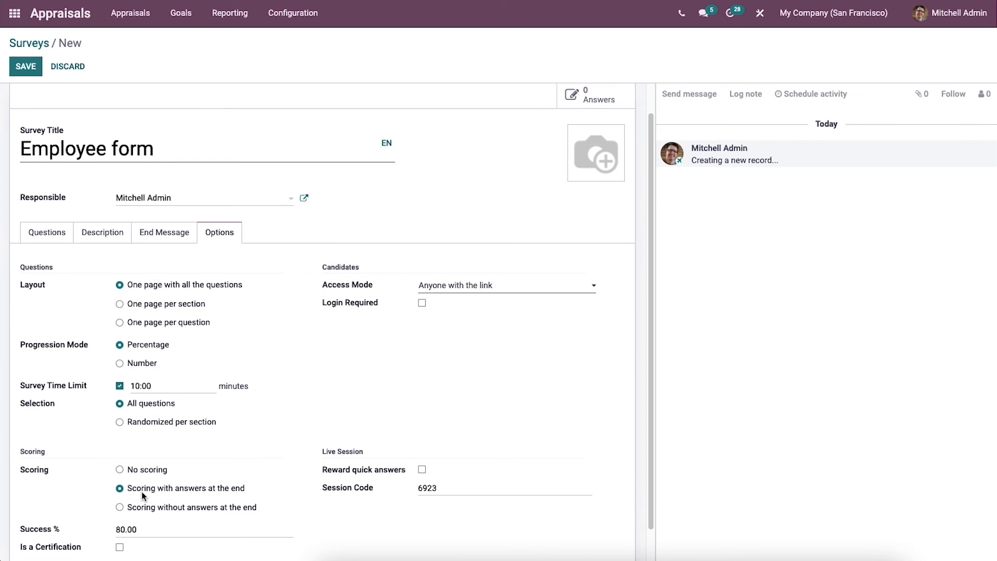
pyautogui.scroll(-1, 143, 493)
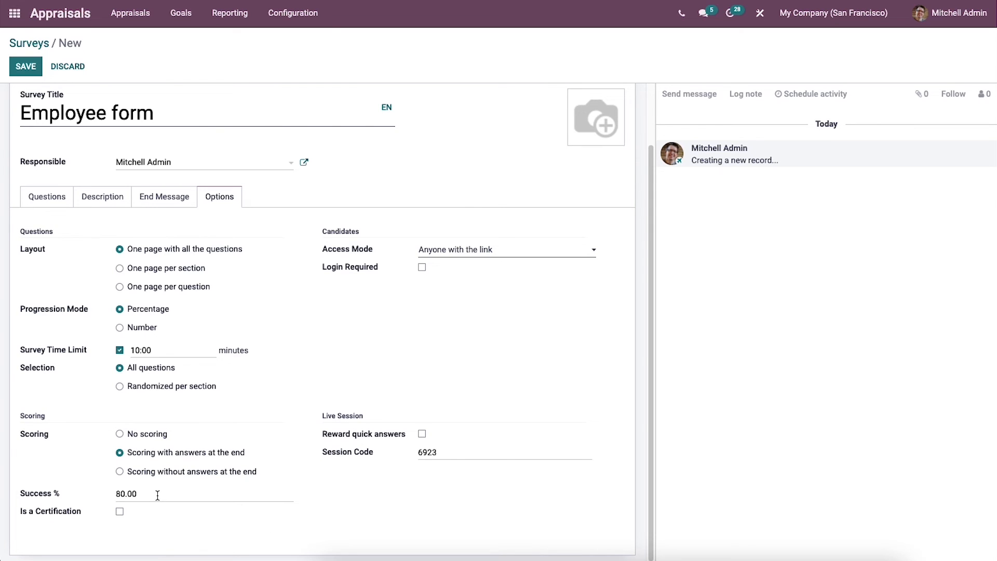
pyautogui.click(120, 511)
pyautogui.scroll(-1, 120, 511)
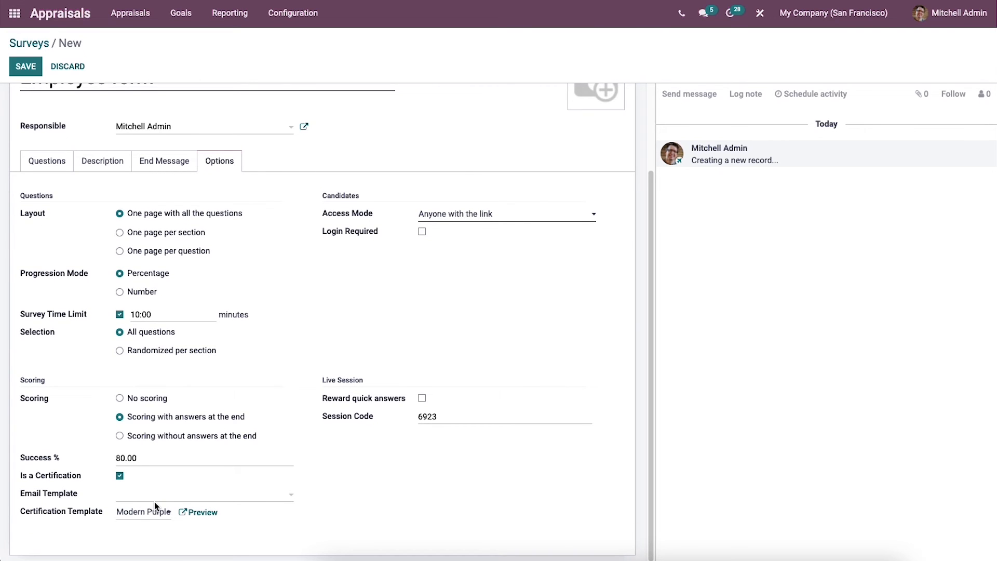
pyautogui.click(182, 497)
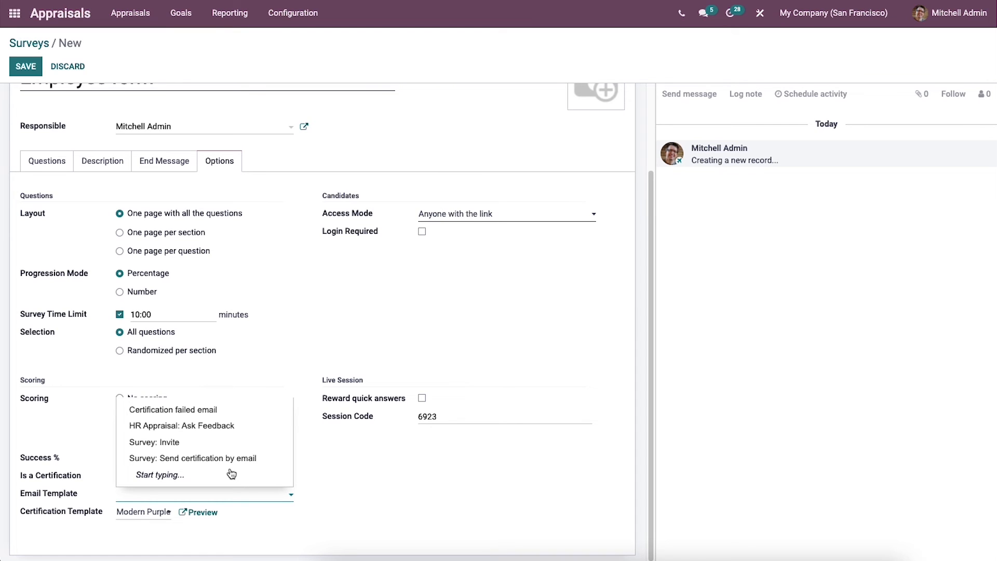
pyautogui.click(326, 481)
# Enable Reward quick answers for live sessions and save the survey.
pyautogui.scroll(3, 355, 450)
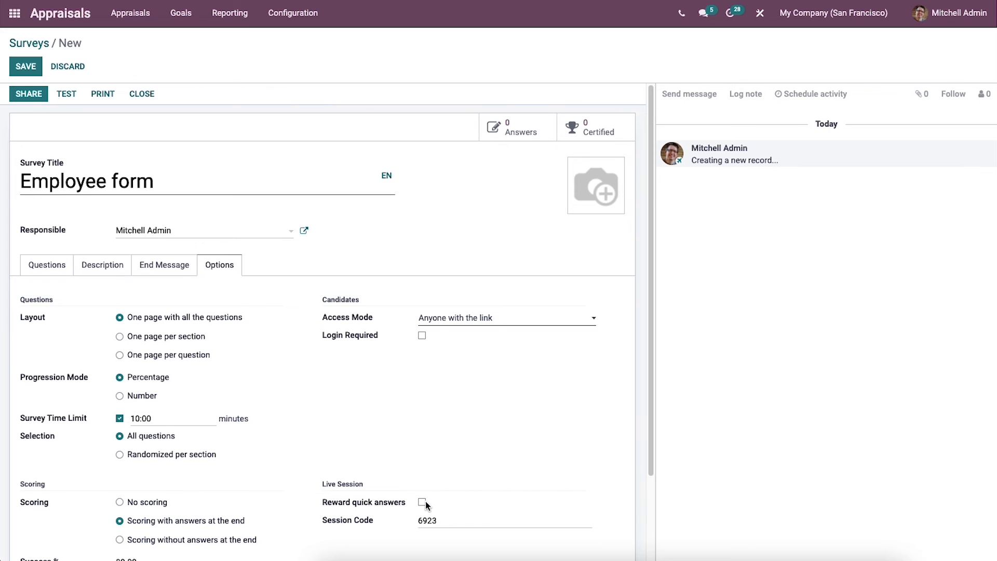
pyautogui.scroll(-1, 426, 505)
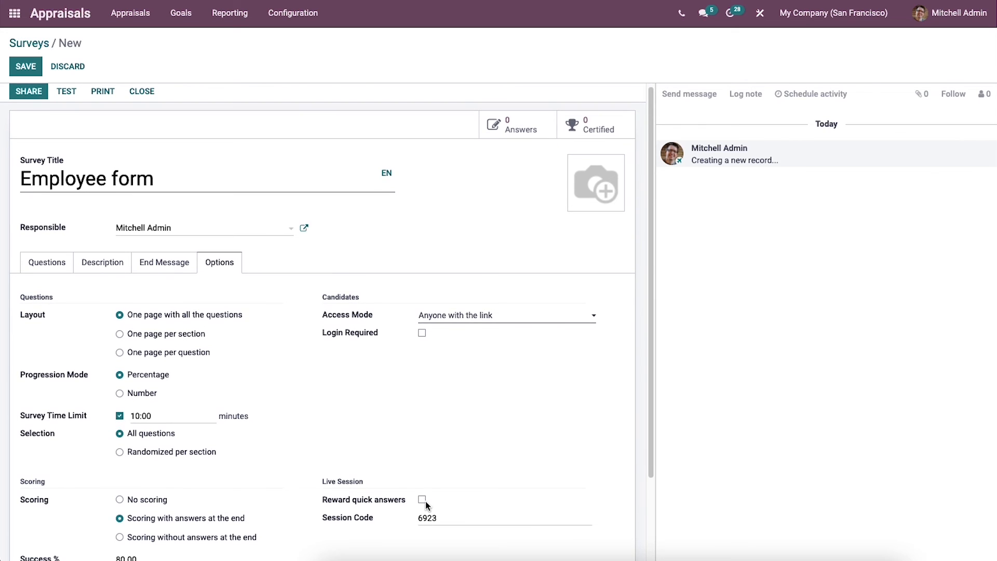
pyautogui.click(423, 500)
pyautogui.scroll(-2, 418, 502)
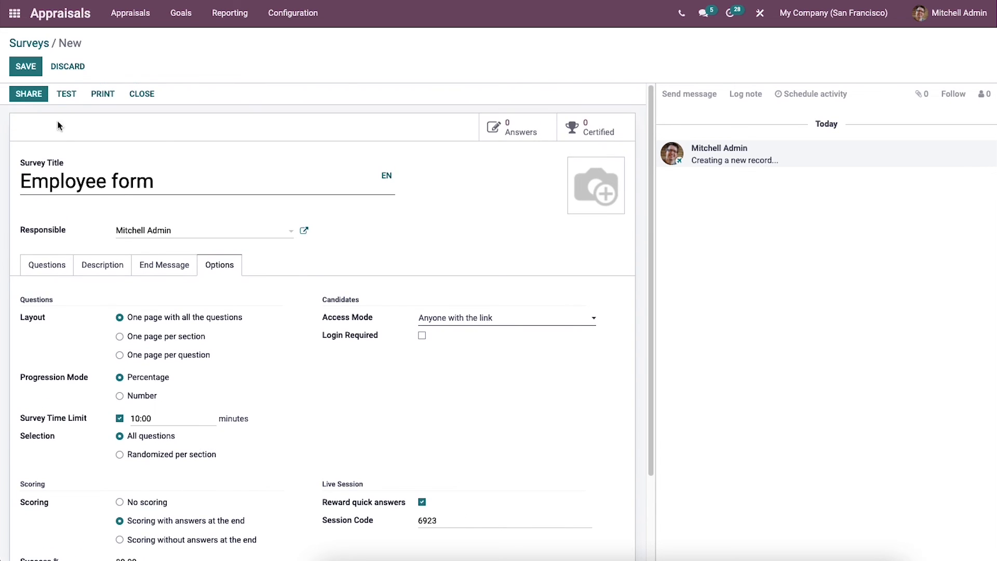
pyautogui.click(32, 67)
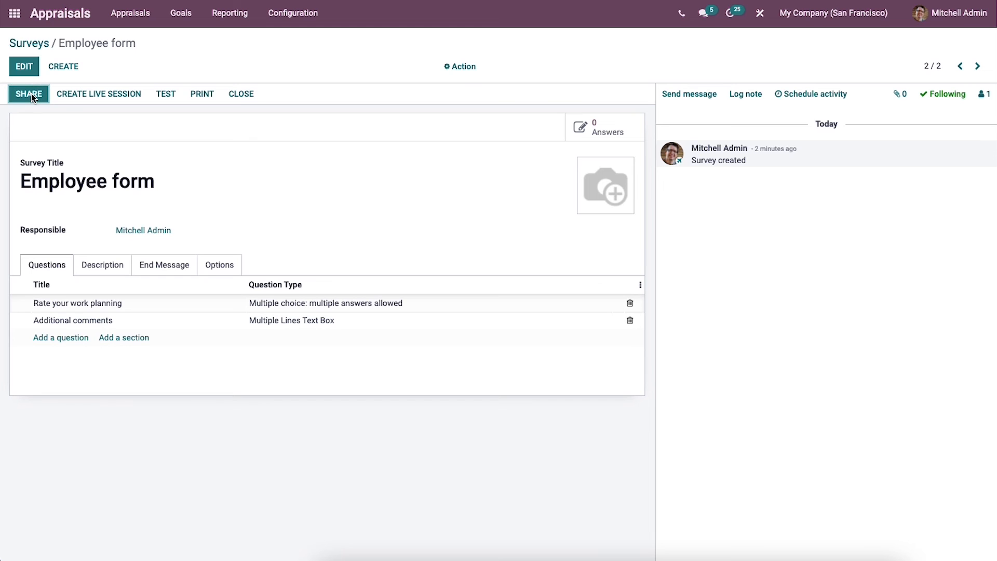
# Start sharing the survey and add Azure Interior as a recipient of the invitation.
pyautogui.click(31, 93)
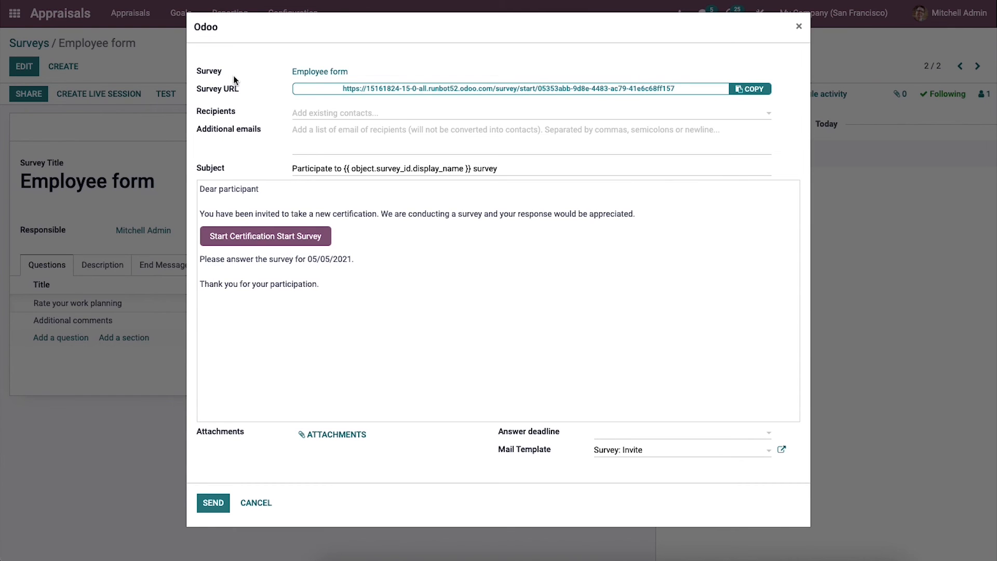
pyautogui.click(314, 115)
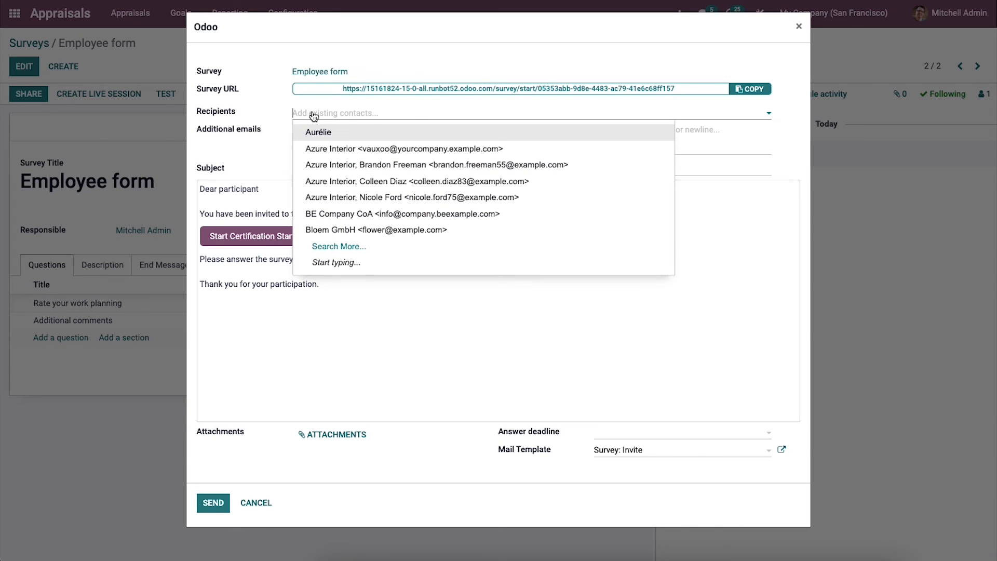
pyautogui.click(385, 151)
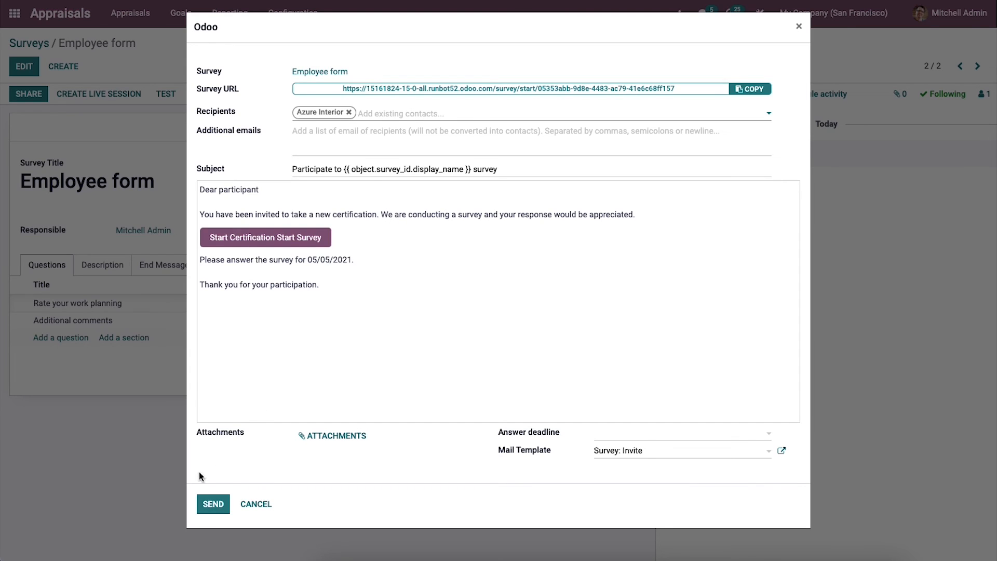
# Send the Employee form survey invitation to Azure Interior.
pyautogui.click(215, 504)
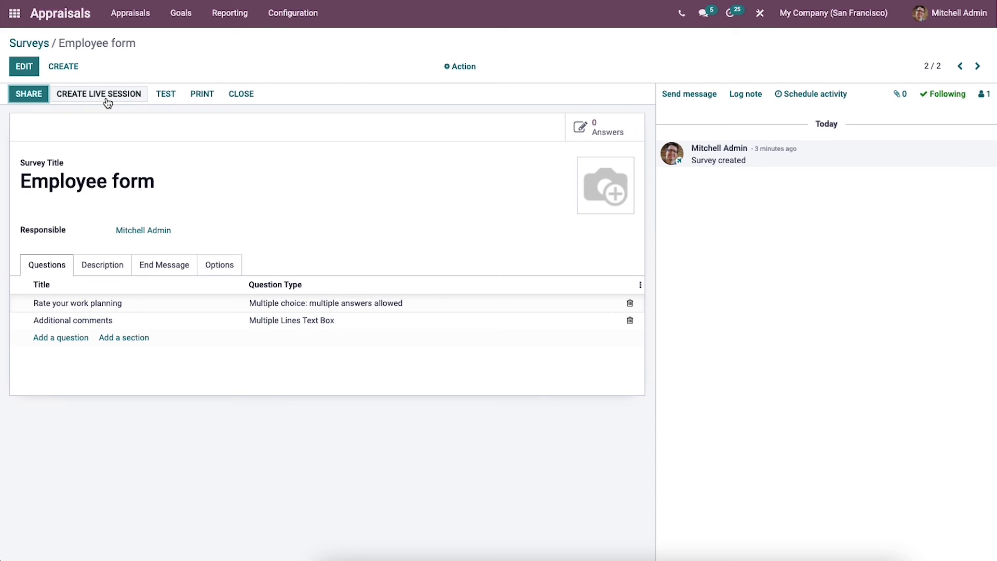
# Run the Employee form survey in test mode, complete it through to submission, and review the submitted answers.
pyautogui.click(167, 94)
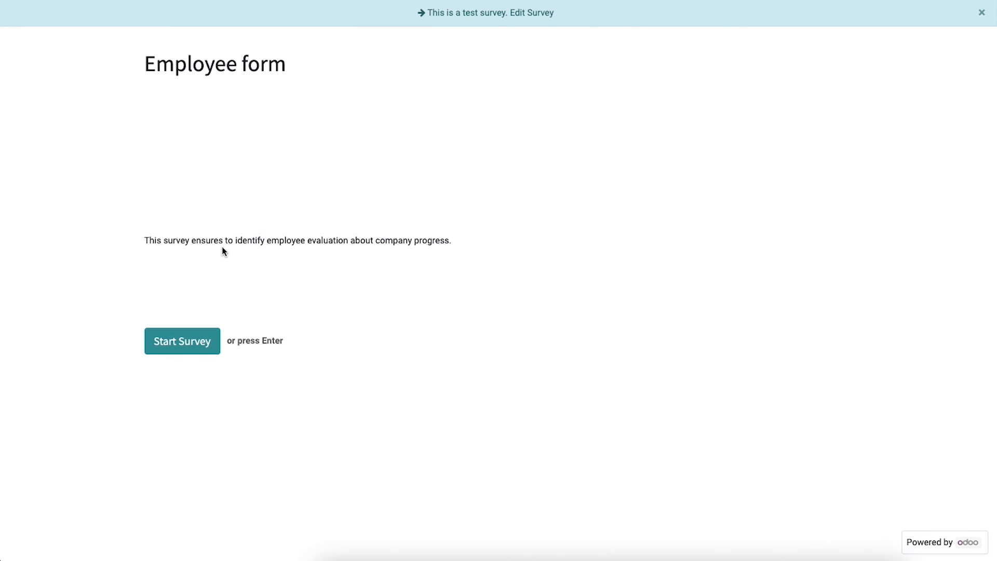
pyautogui.click(200, 337)
pyautogui.click(360, 164)
pyautogui.click(465, 327)
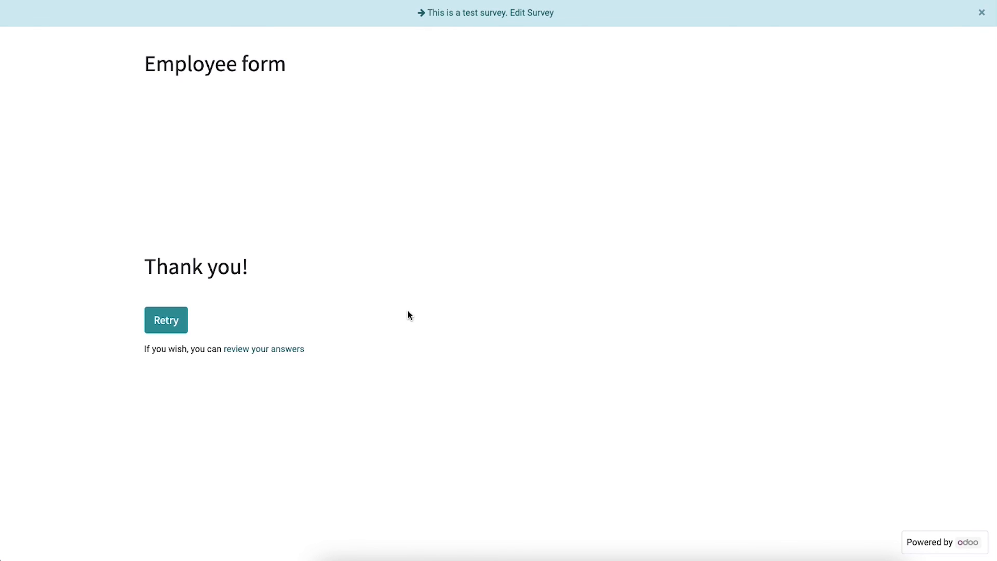
pyautogui.click(276, 351)
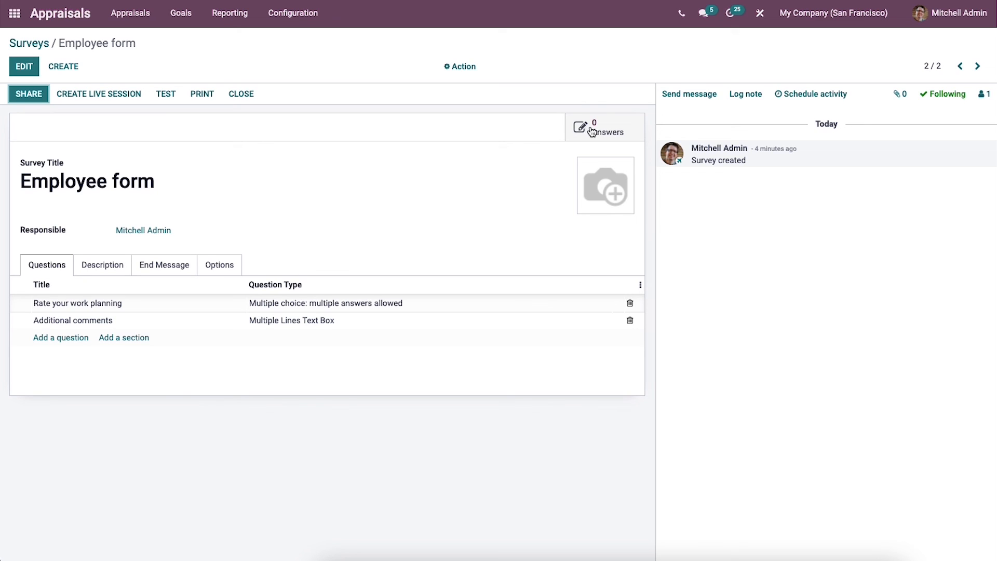
# View the survey's completed participations without the Except Test Entries filter, in kanban view and back in list view.
pyautogui.click(589, 129)
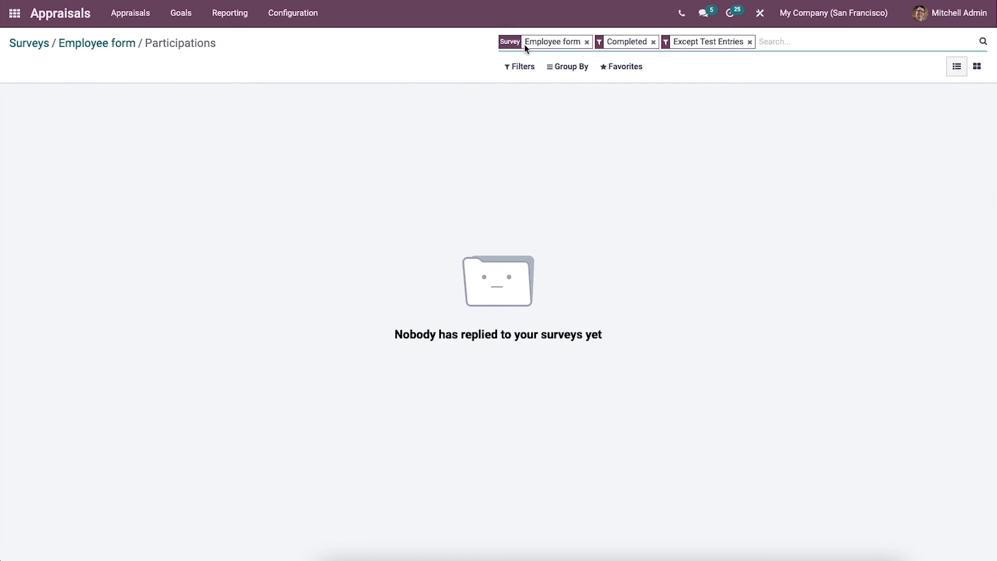
pyautogui.click(749, 41)
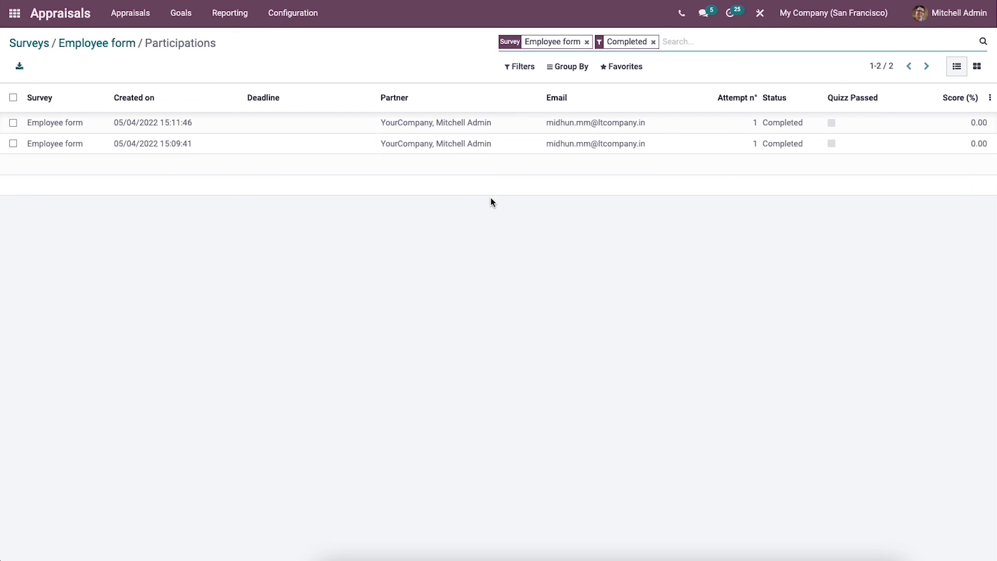
pyautogui.click(976, 67)
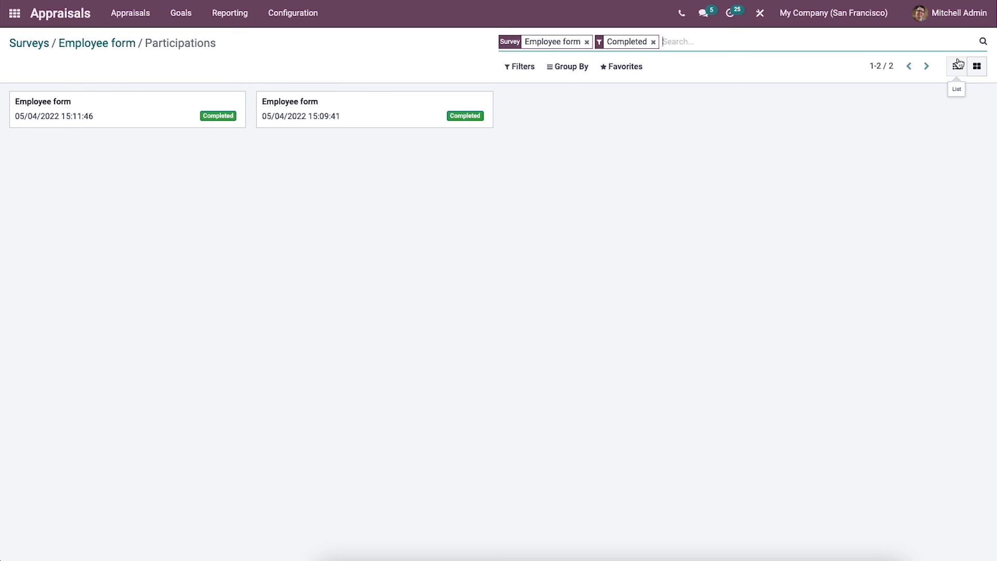
pyautogui.click(954, 68)
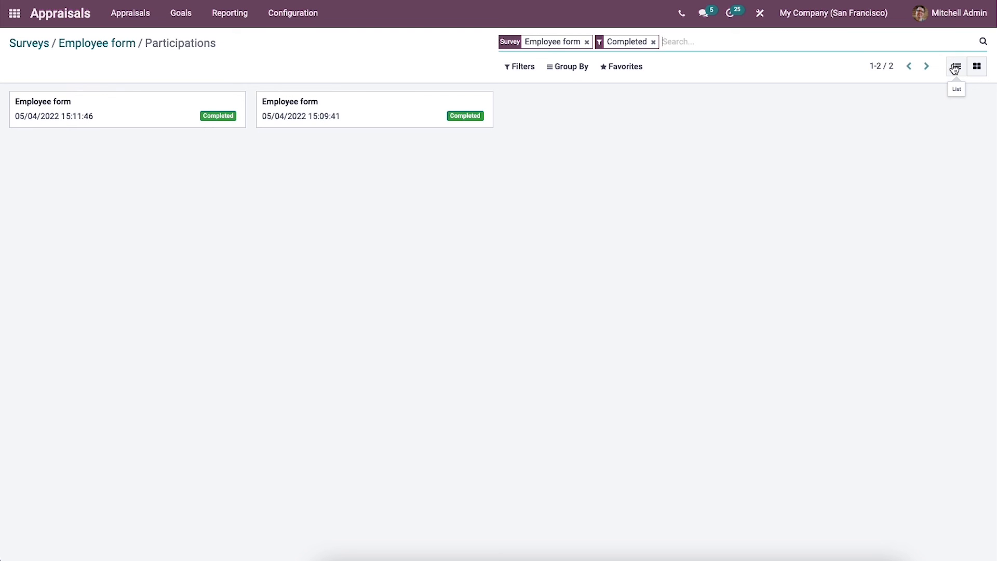